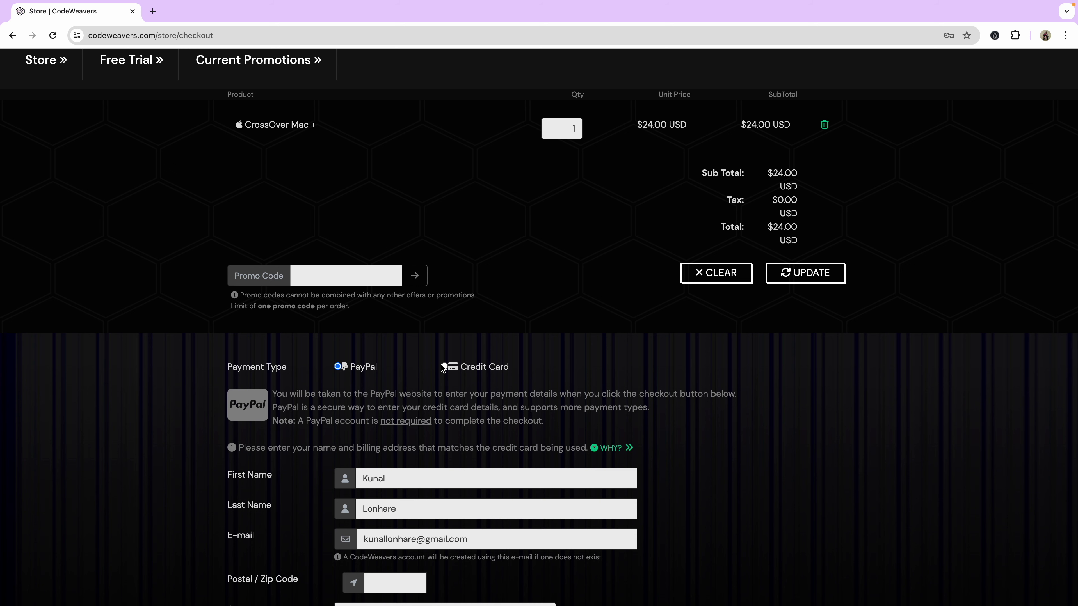
# Choose Credit Card payment and autofill the postal code from the saved address
pyautogui.click(443, 367)
pyautogui.scroll(-2, 420, 377)
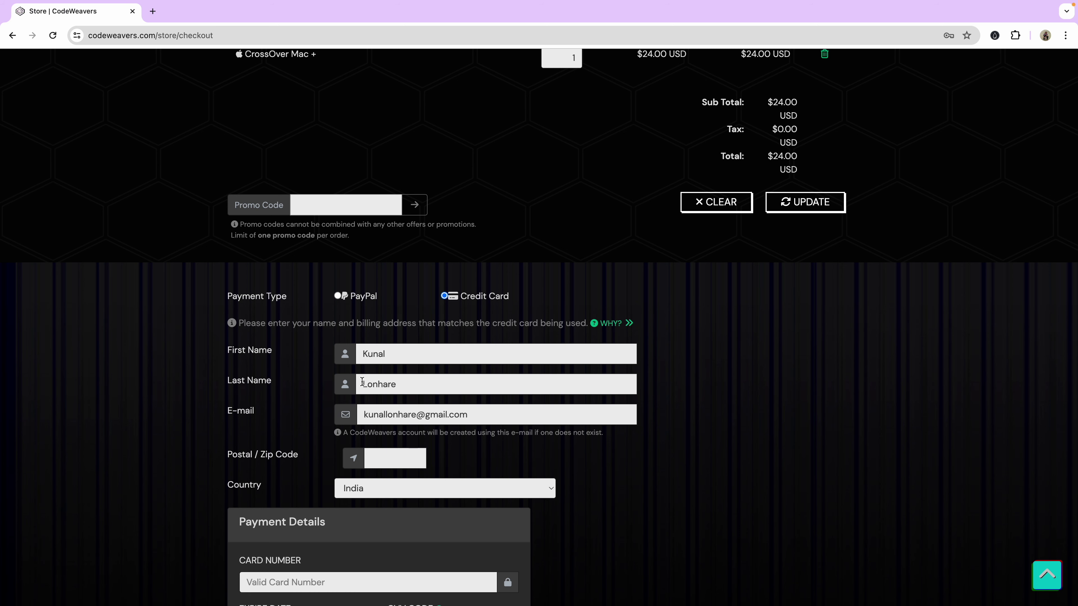
pyautogui.scroll(-2, 362, 382)
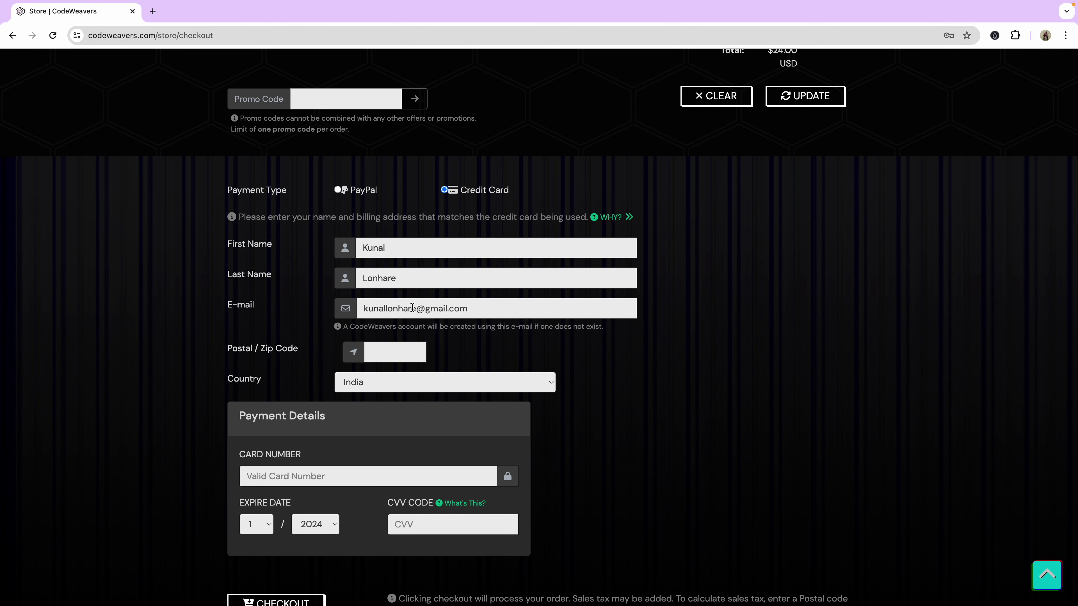
pyautogui.click(384, 344)
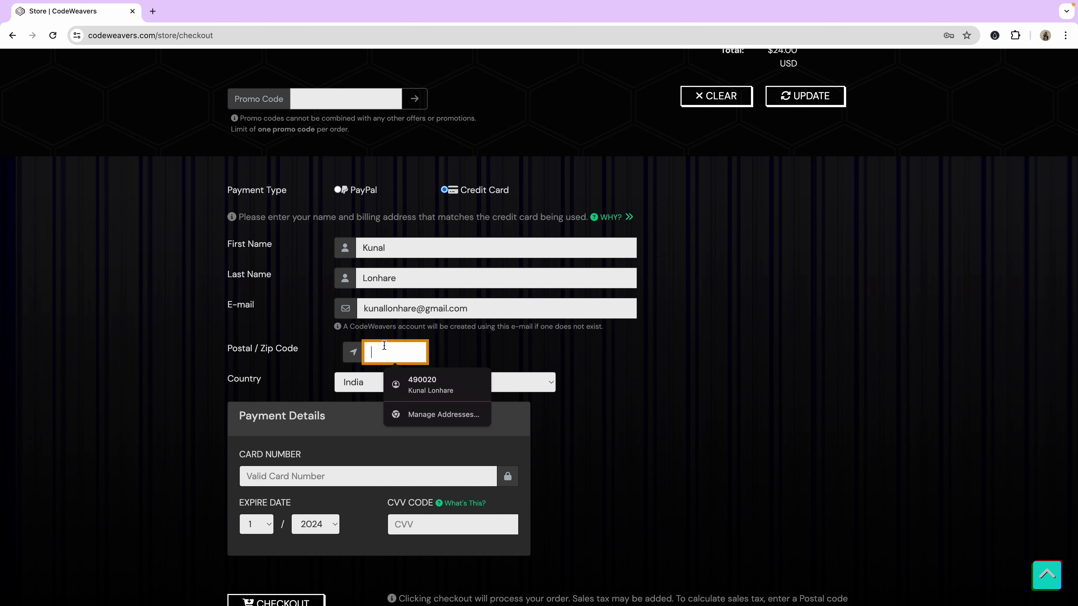
pyautogui.click(419, 381)
pyautogui.click(627, 415)
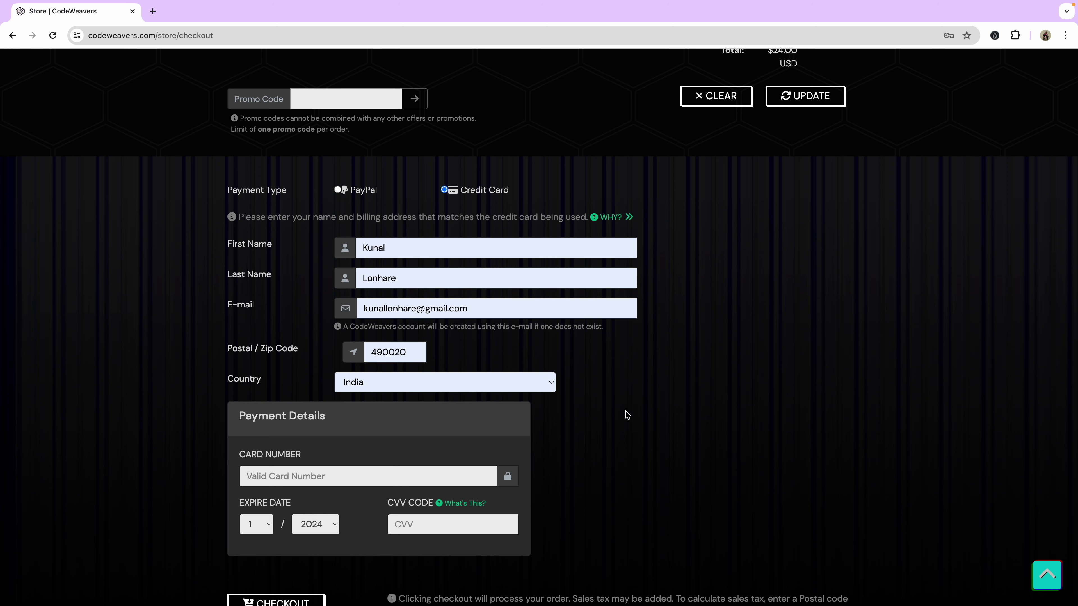
# Submit the CrossOver Mac order with the CHECKOUT button
pyautogui.scroll(-3, 614, 452)
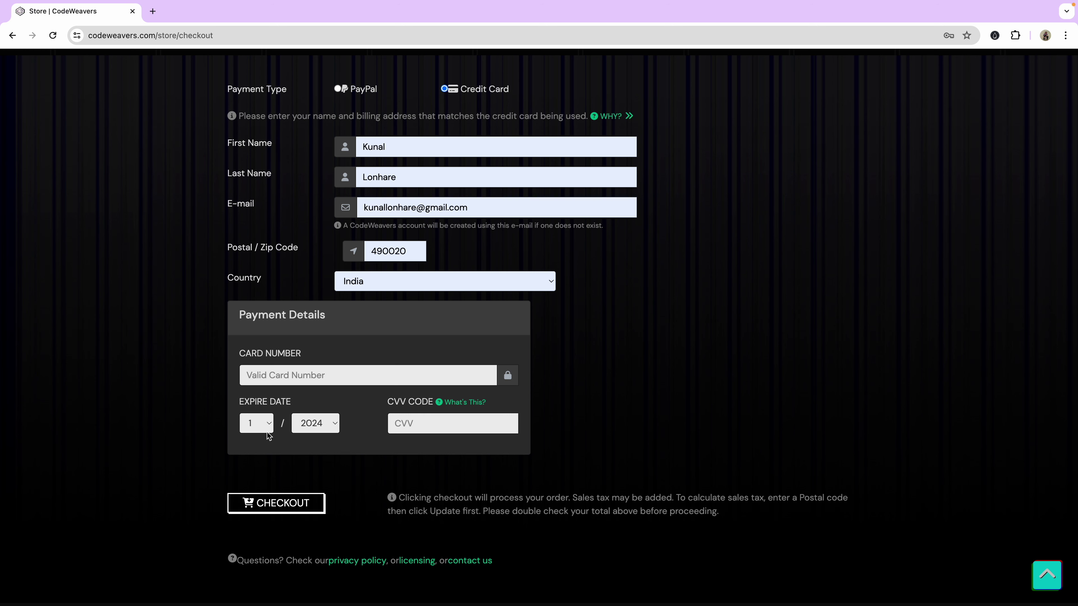
pyautogui.scroll(7, 319, 399)
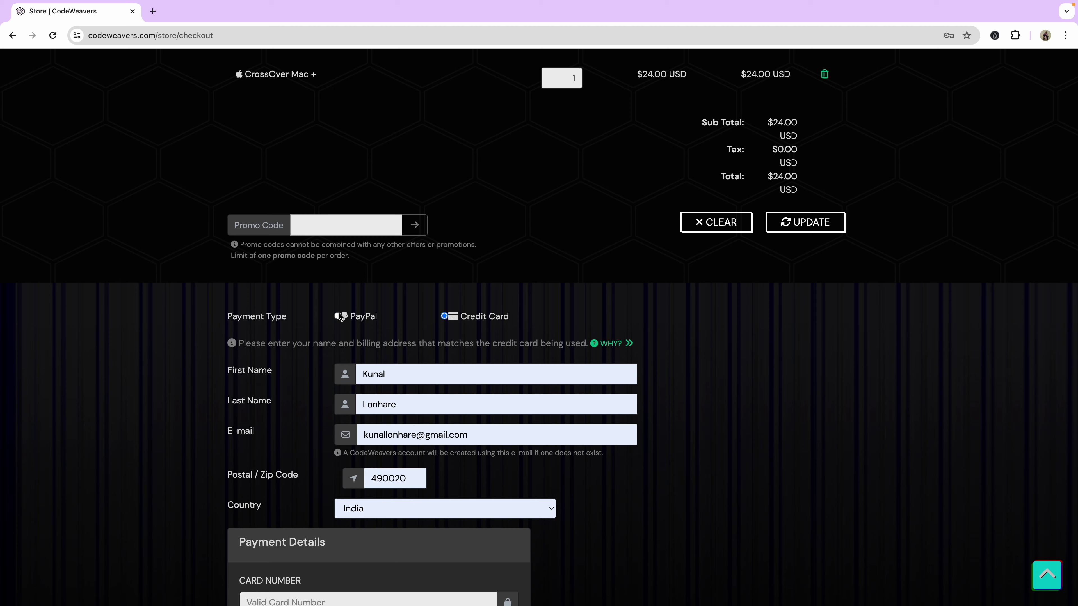
pyautogui.scroll(-3, 425, 306)
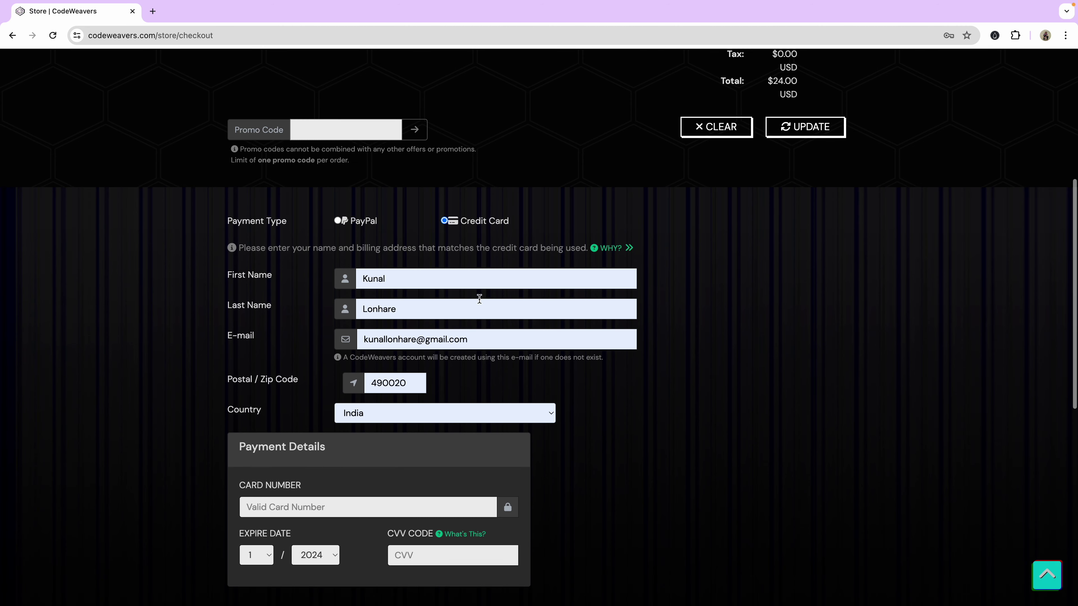
pyautogui.scroll(-3, 446, 297)
pyautogui.scroll(-3, 446, 297)
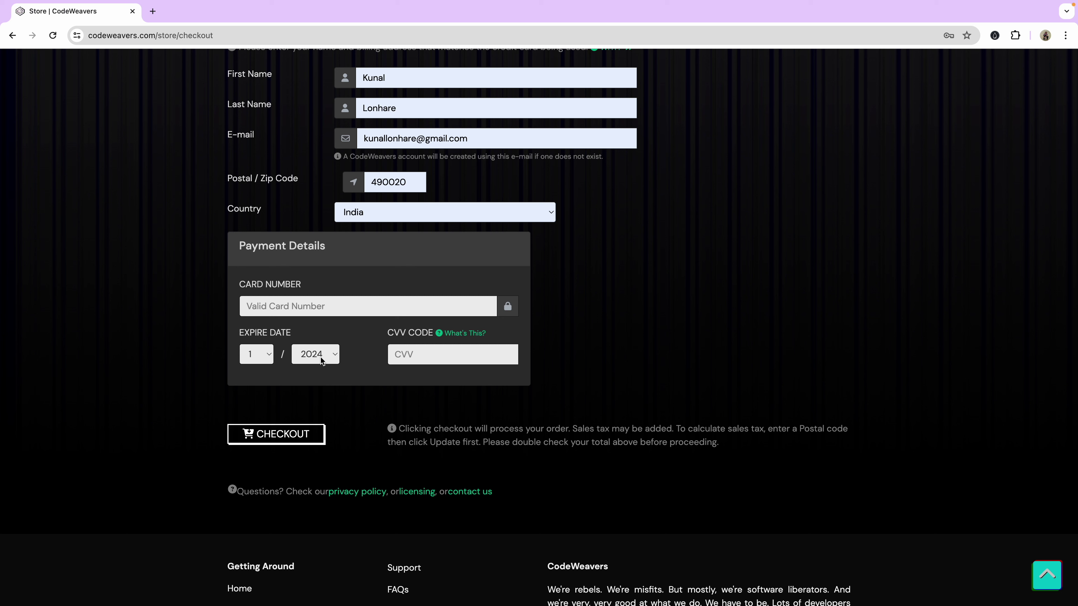
pyautogui.click(291, 442)
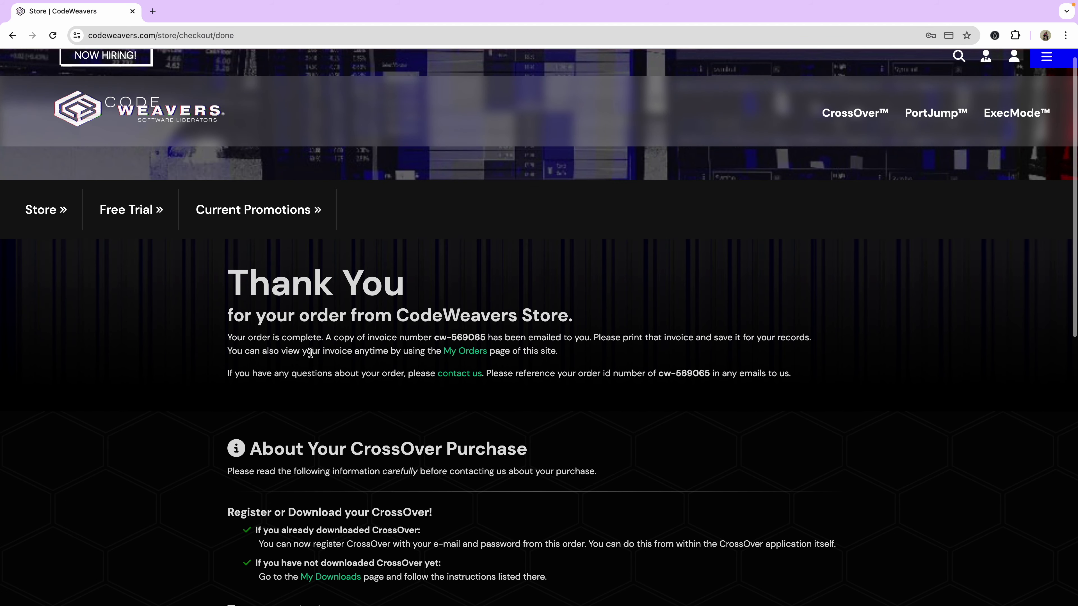
# Review the order Thank You message, then open a new browser tab
pyautogui.scroll(-1, 310, 352)
pyautogui.click(241, 278)
pyautogui.moveTo(241, 277); pyautogui.dragTo(583, 326)
pyautogui.click(568, 343)
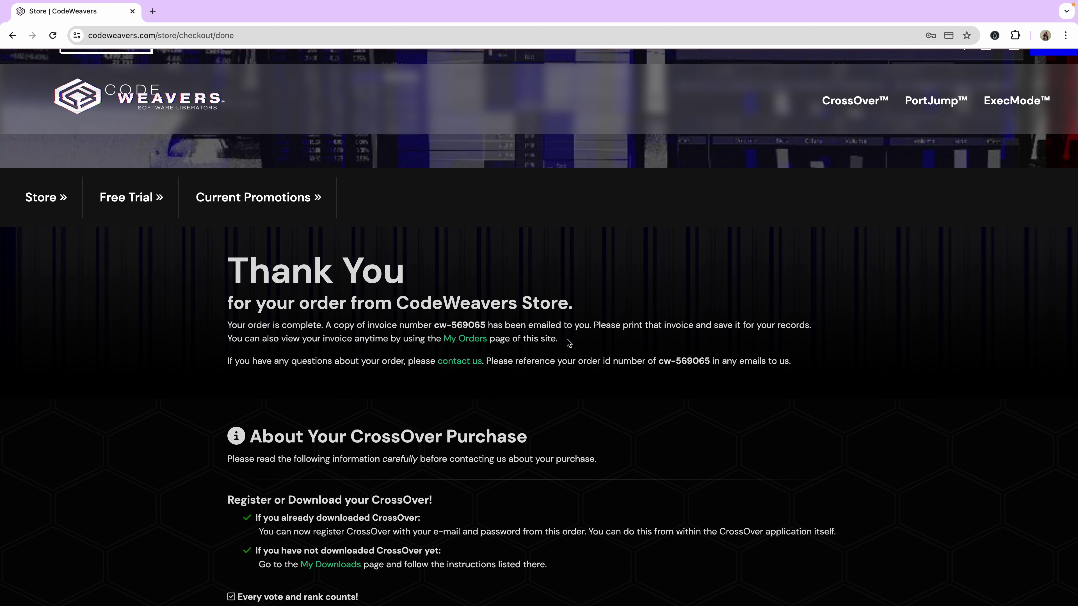
pyautogui.scroll(1, 460, 278)
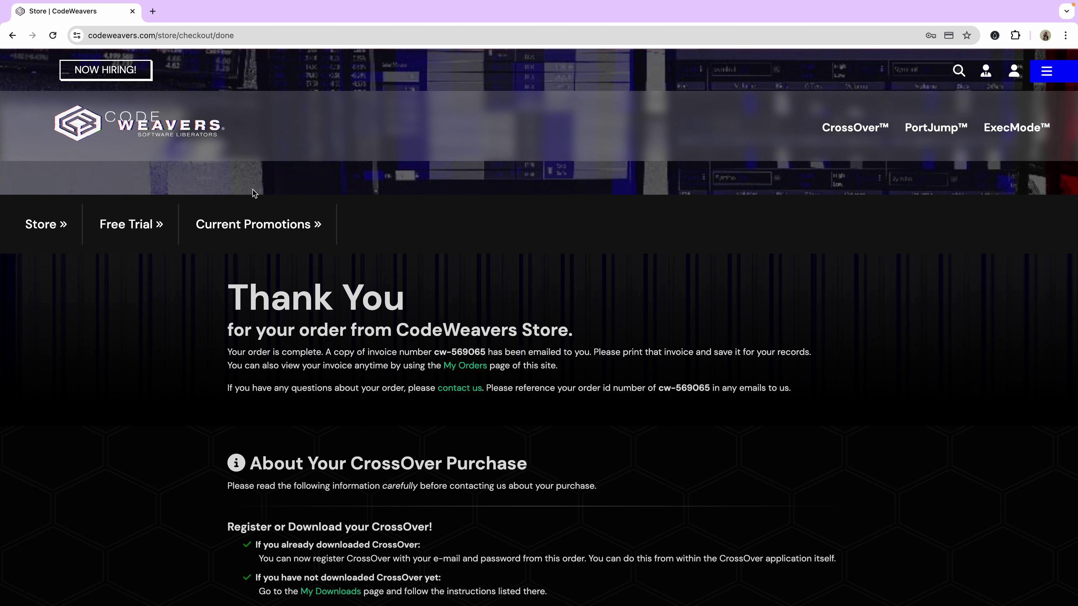
pyautogui.click(152, 11)
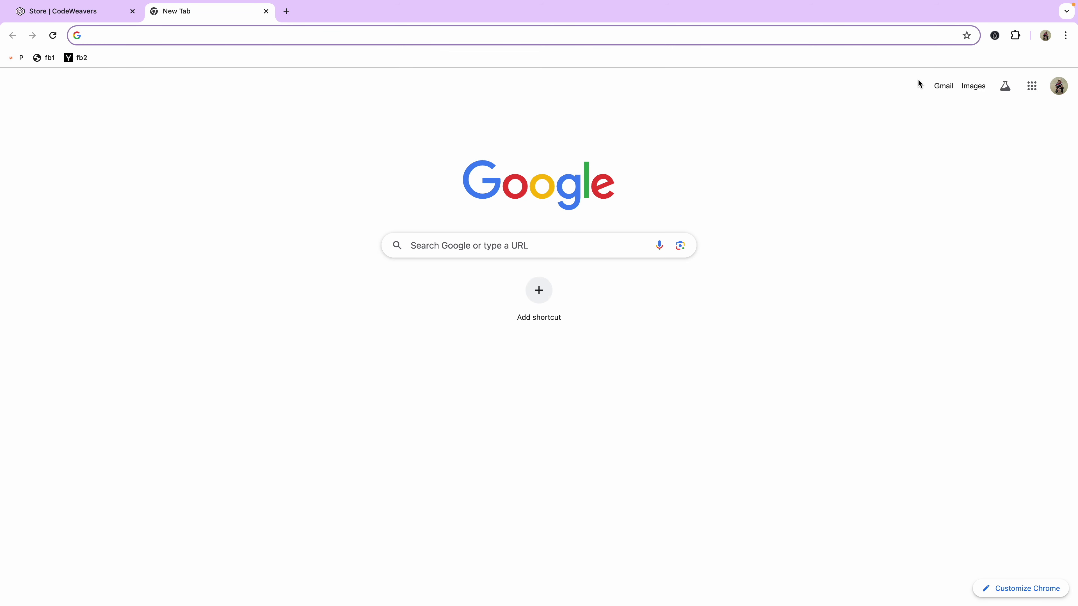
# Read the CodeWeavers 'Confirmation for Order' email in Gmail, then return to the Store tab
pyautogui.click(943, 86)
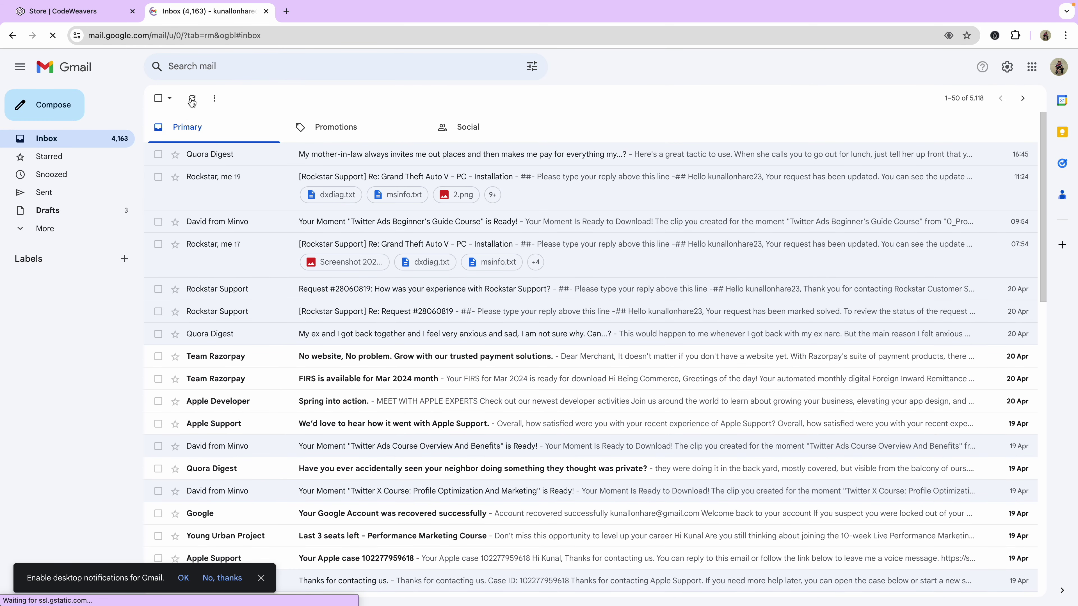
pyautogui.click(192, 100)
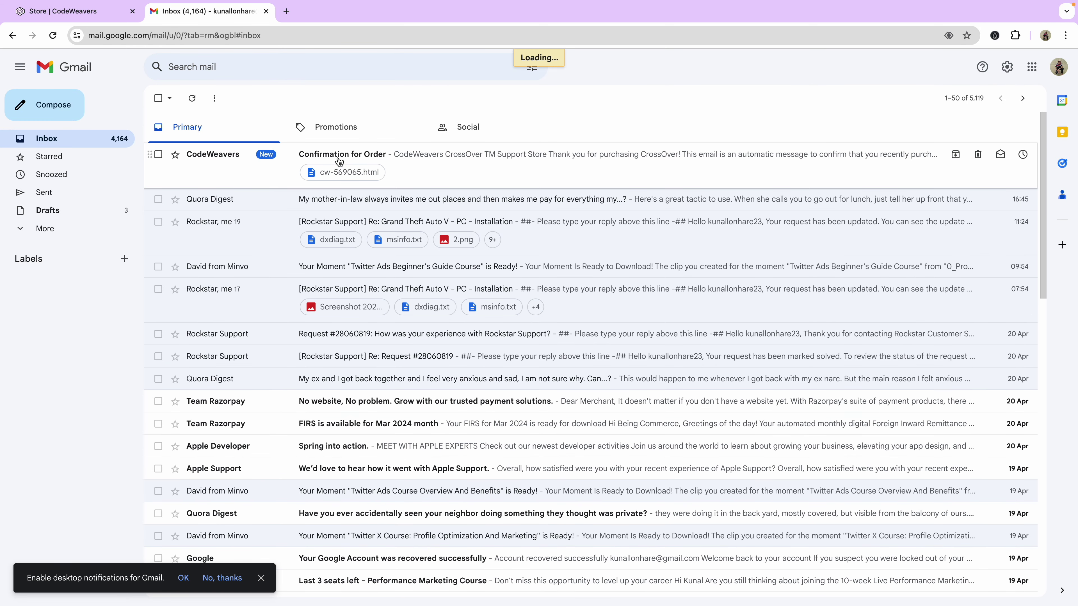
pyautogui.click(339, 162)
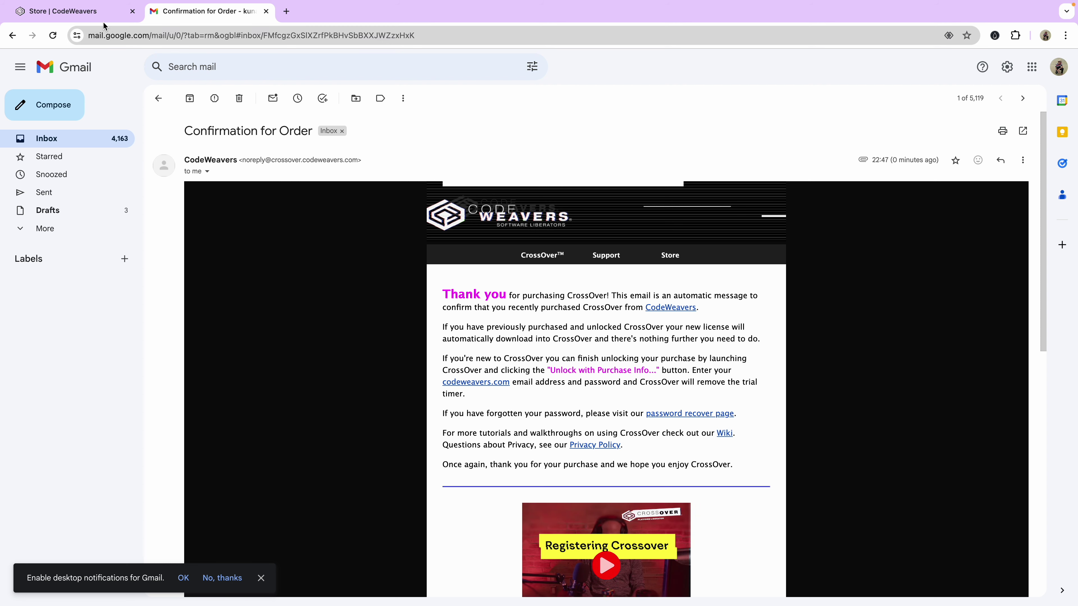
pyautogui.click(94, 17)
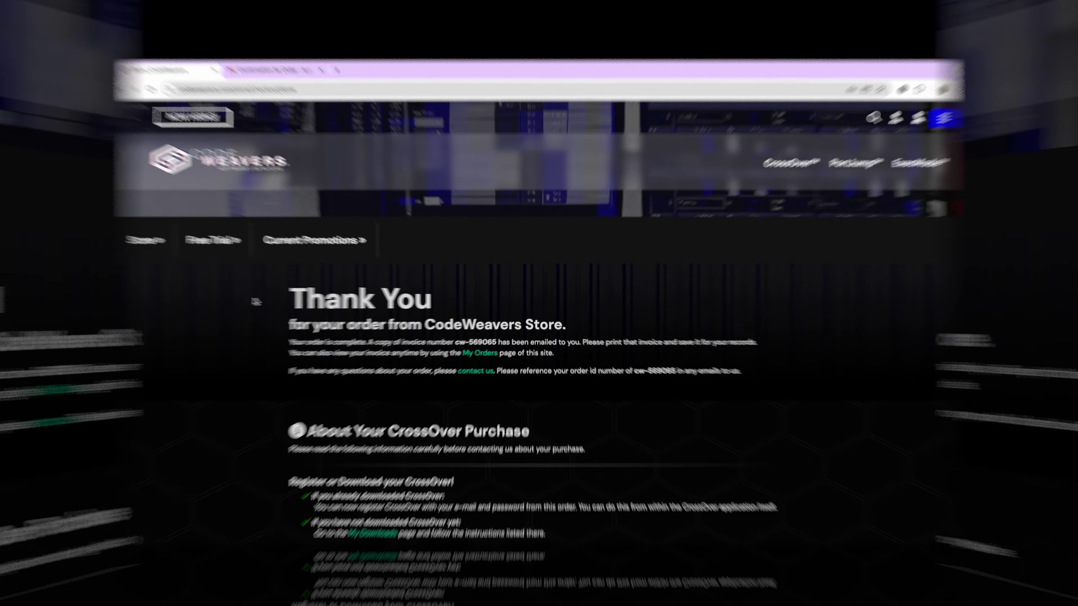
pyautogui.scroll(-3, 183, 297)
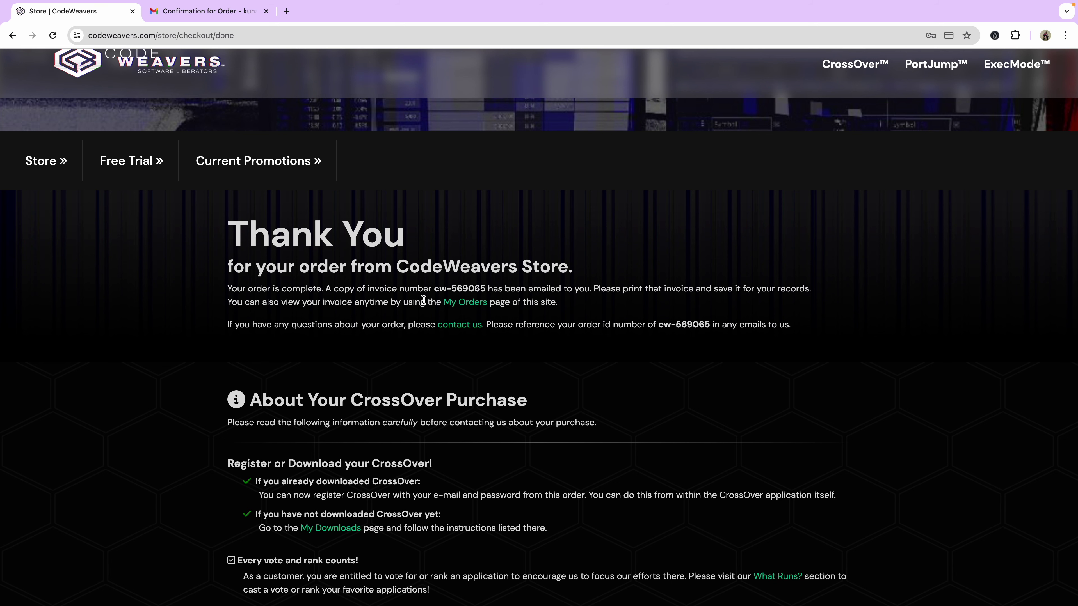
# Open the My Orders page in a new tab and switch to it
pyautogui.rightClick(464, 303)
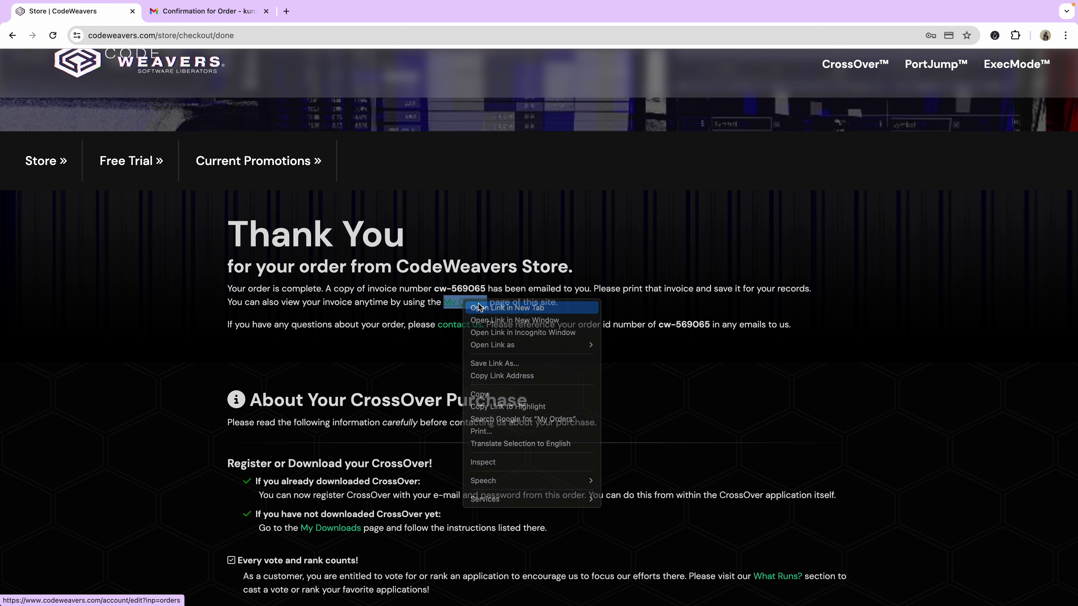
pyautogui.click(478, 306)
pyautogui.scroll(2, 238, 187)
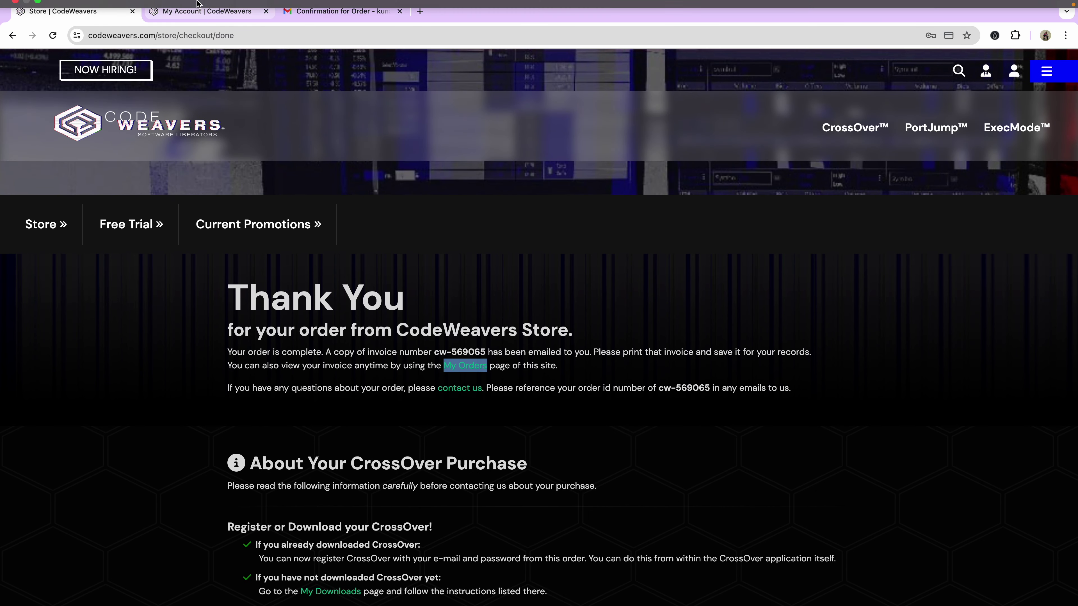
pyautogui.click(202, 12)
# Go to My Downloads, which lists CrossOver Mac 24.0.1 (387.52 MB)
pyautogui.click(1043, 74)
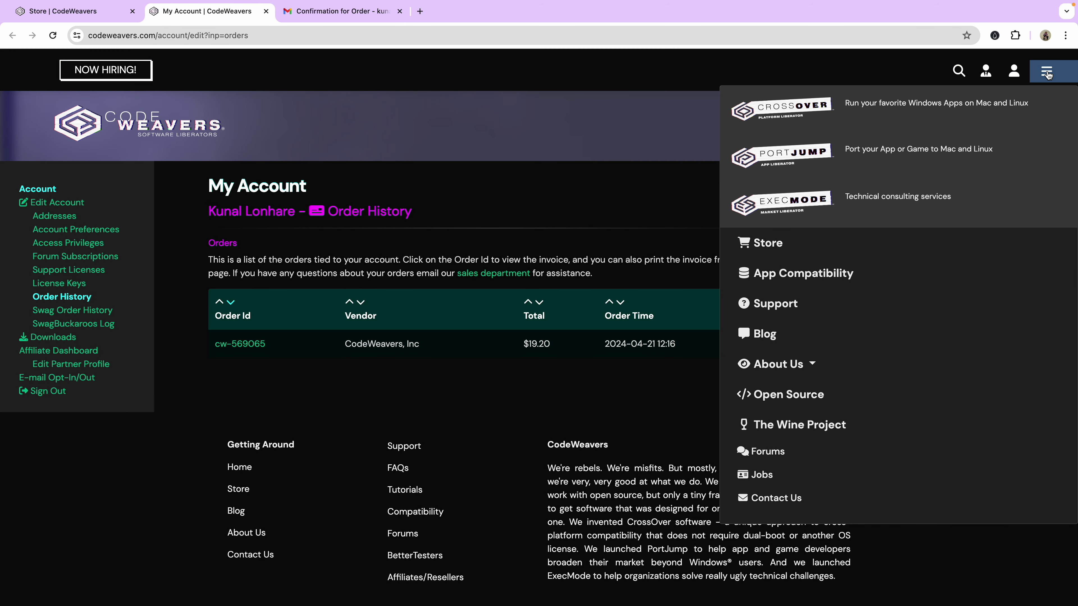
pyautogui.click(1046, 74)
pyautogui.click(1013, 71)
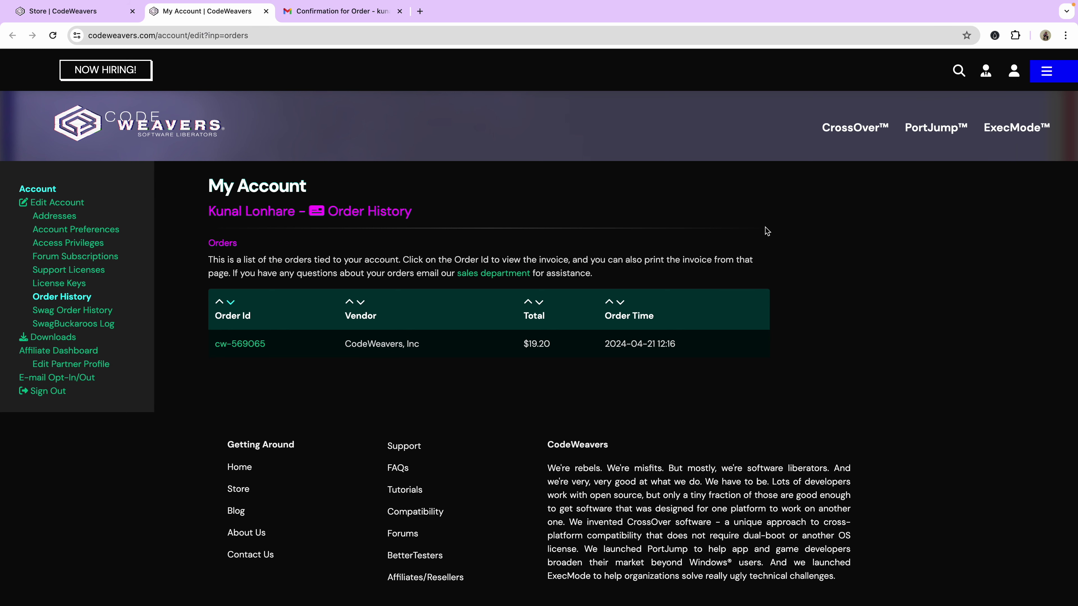
pyautogui.click(68, 338)
pyautogui.scroll(-3, 229, 382)
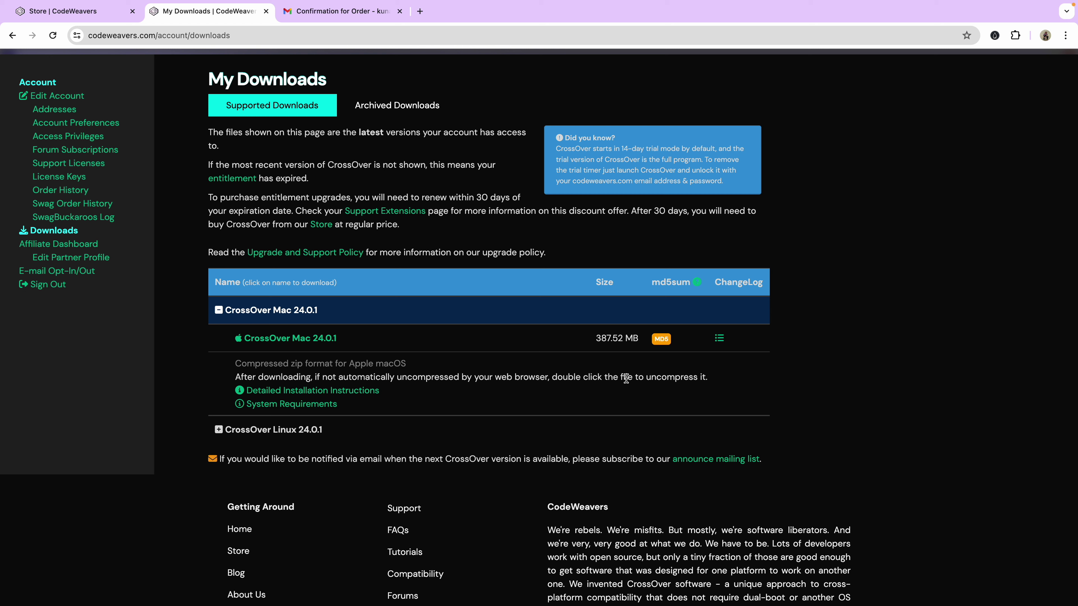
# Download CrossOver Mac 24.0.1 and confirm crossover-24.0.1.zip finished in Chrome's download history
pyautogui.click(292, 339)
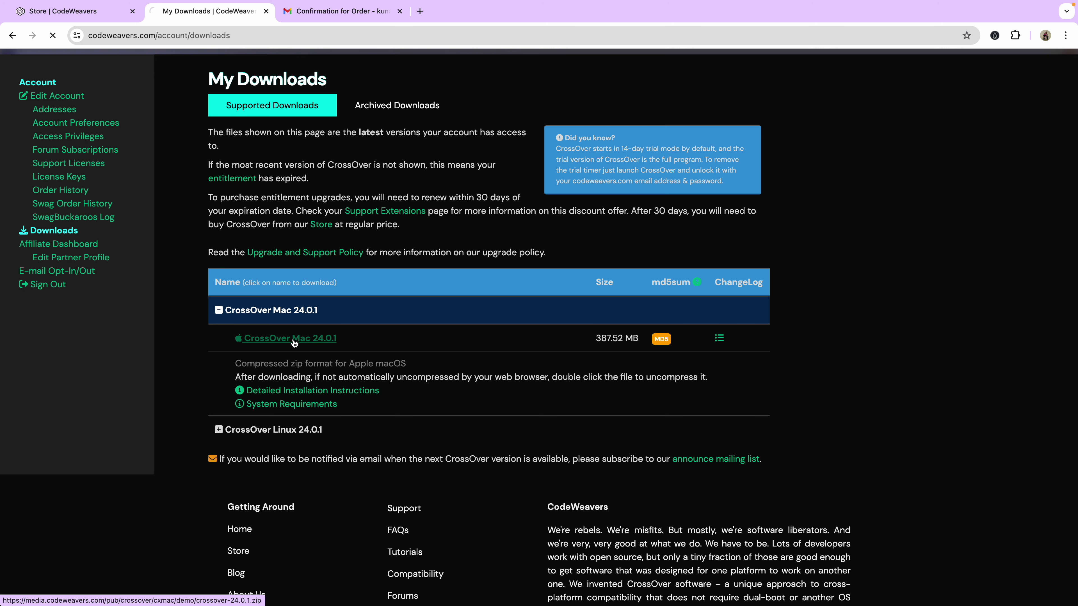
pyautogui.scroll(-1, 297, 340)
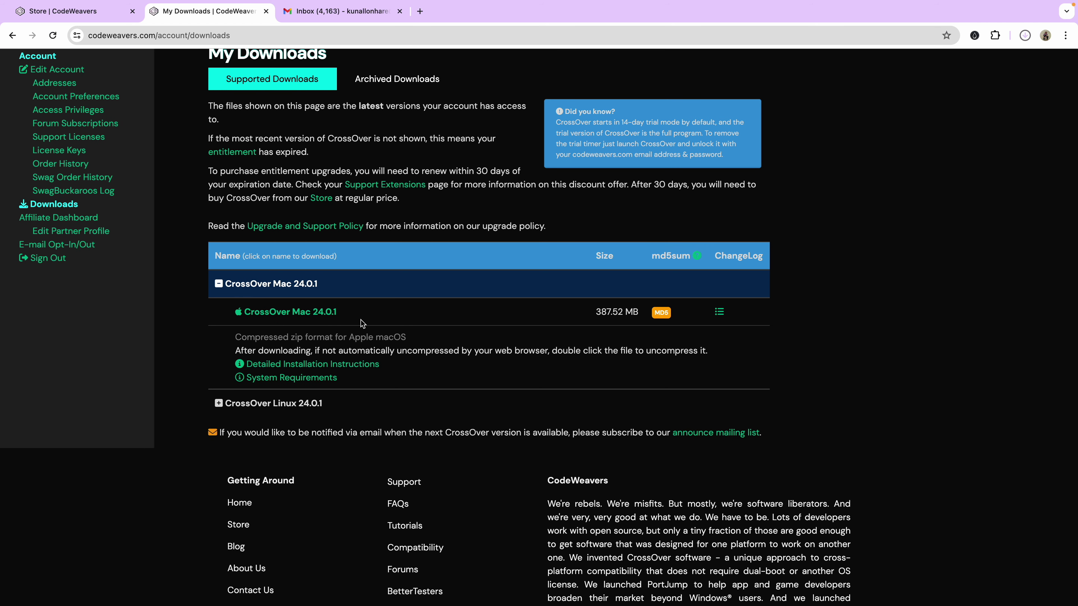
pyautogui.click(1025, 35)
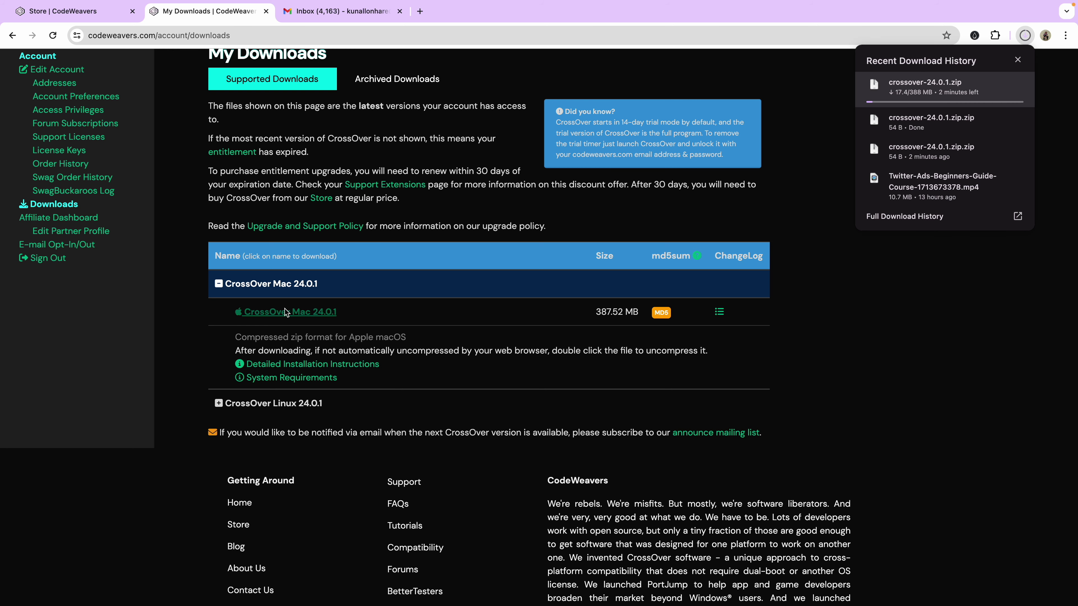
pyautogui.moveTo(919, 88)
pyautogui.moveTo(963, 85)
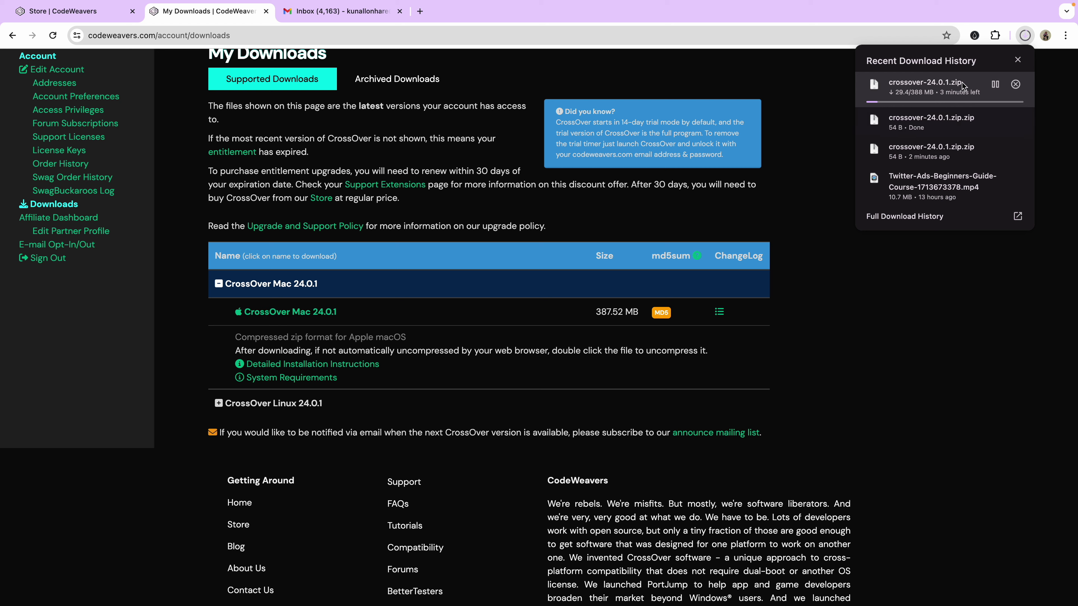
pyautogui.click(1024, 36)
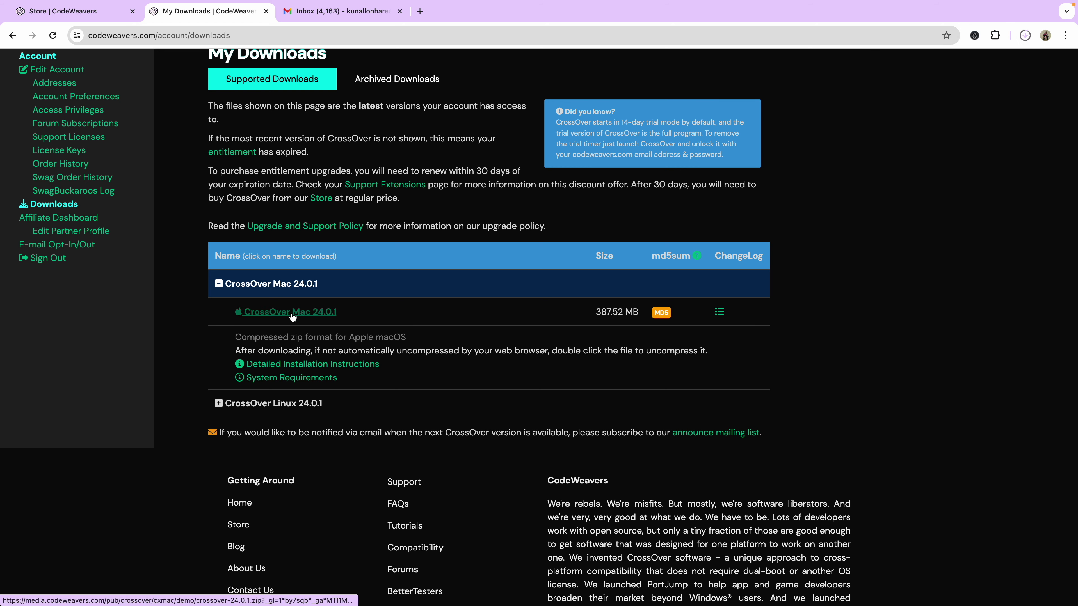
pyautogui.click(1025, 35)
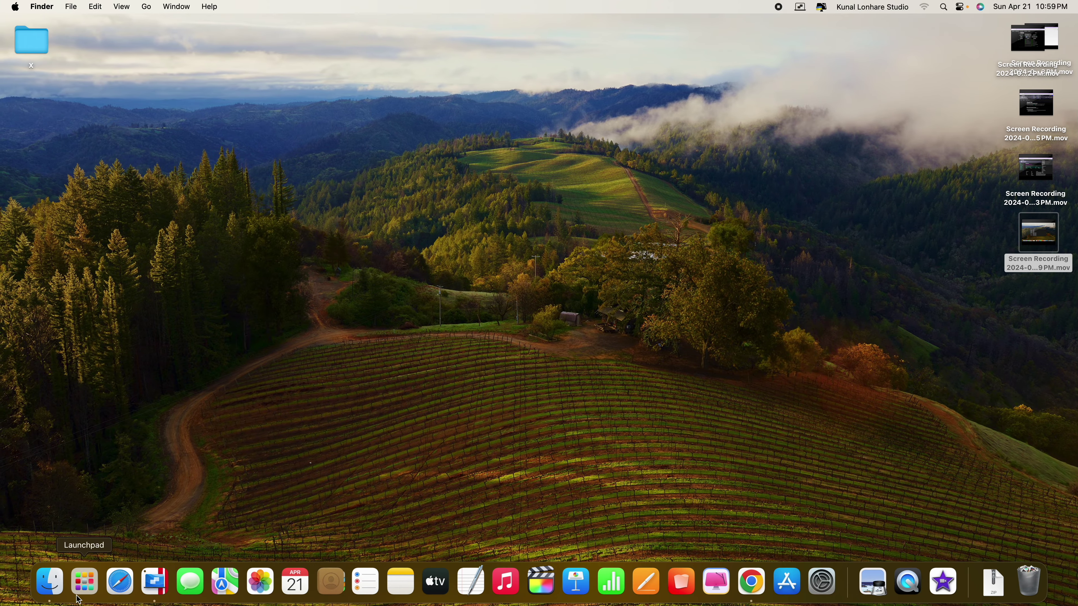
# In Finder's Downloads folder, extract crossover-24.0.1.zip to get the CrossOver app
pyautogui.click(49, 582)
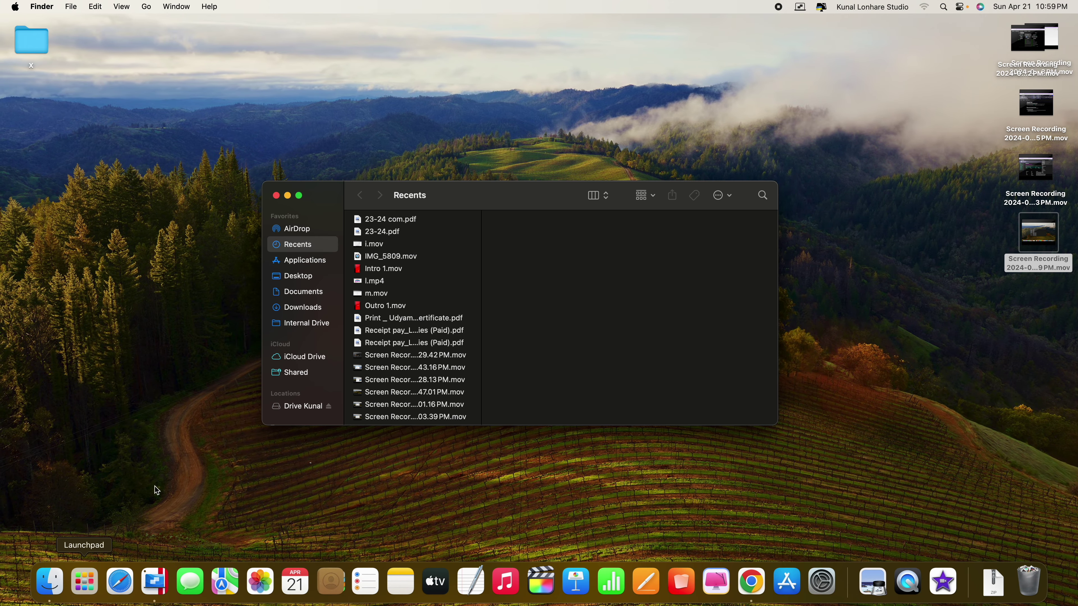
pyautogui.click(313, 306)
pyautogui.click(834, 380)
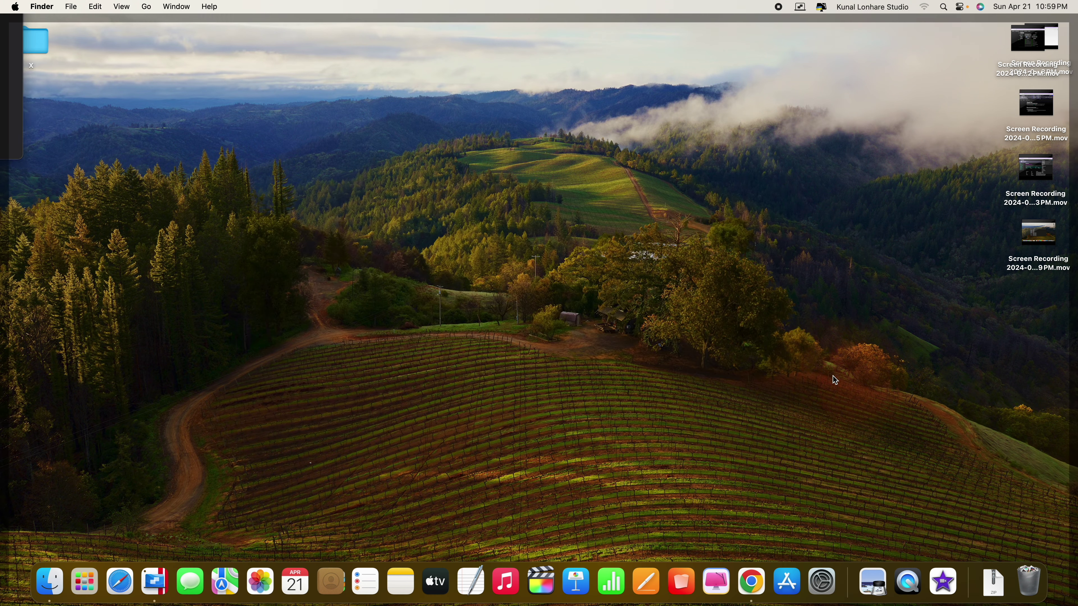
pyautogui.click(833, 379)
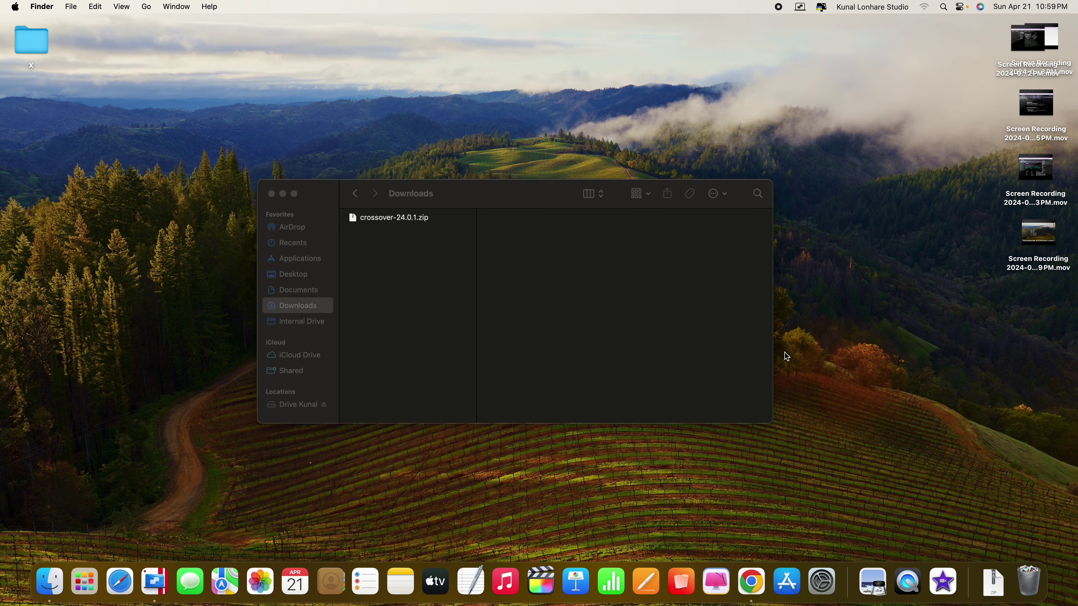
pyautogui.click(393, 224)
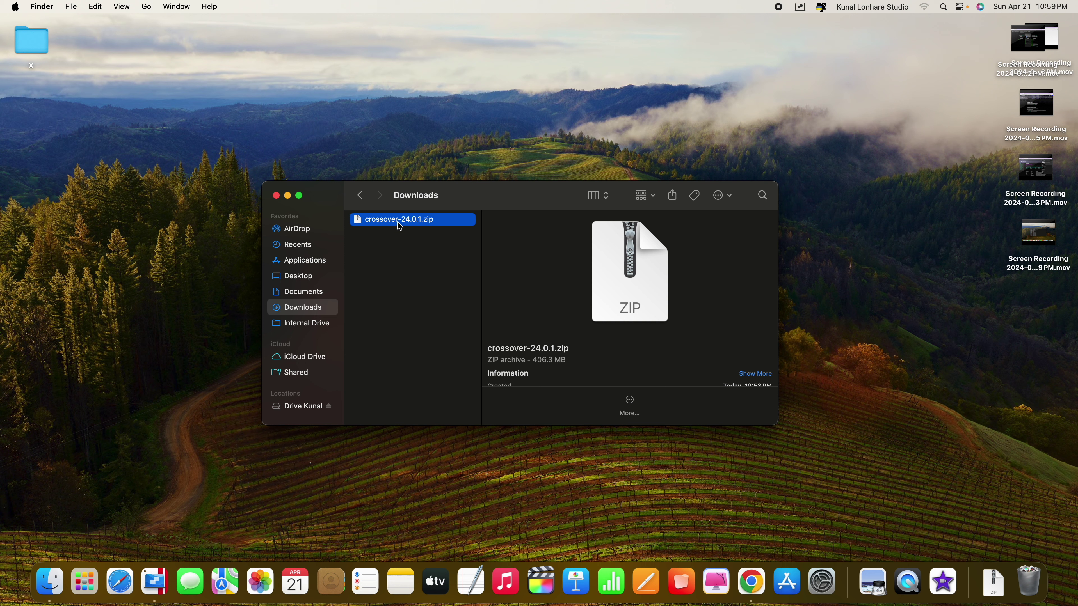
pyautogui.doubleClick(399, 220)
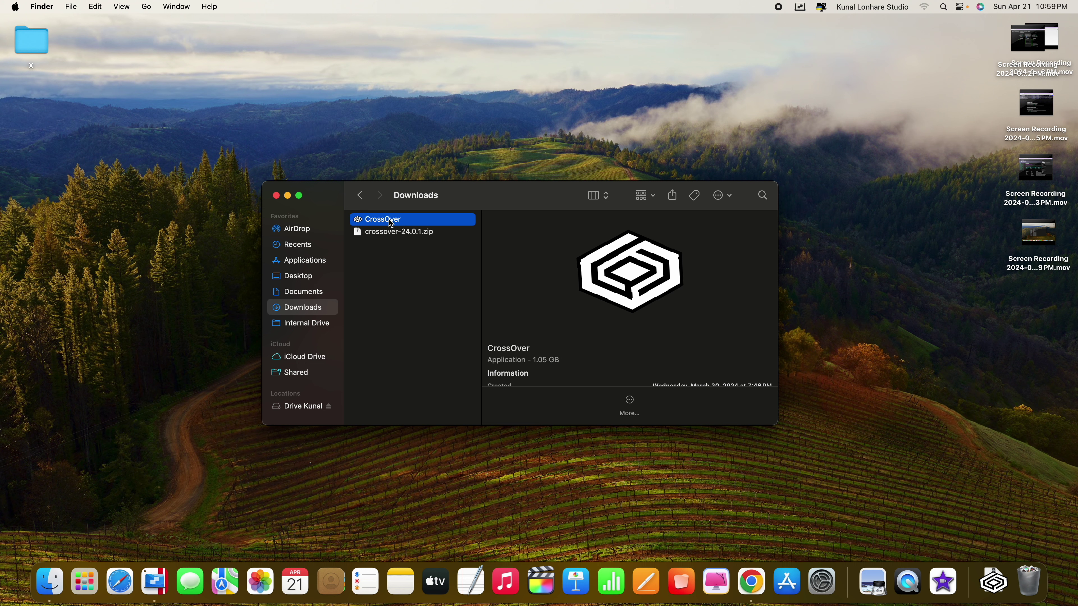
# Move the CrossOver app into Applications and select it there
pyautogui.moveTo(390, 222); pyautogui.dragTo(318, 265)
pyautogui.click(309, 264)
pyautogui.scroll(-10, 373, 305)
pyautogui.scroll(-8, 384, 346)
pyautogui.scroll(10, 384, 346)
pyautogui.scroll(8, 384, 346)
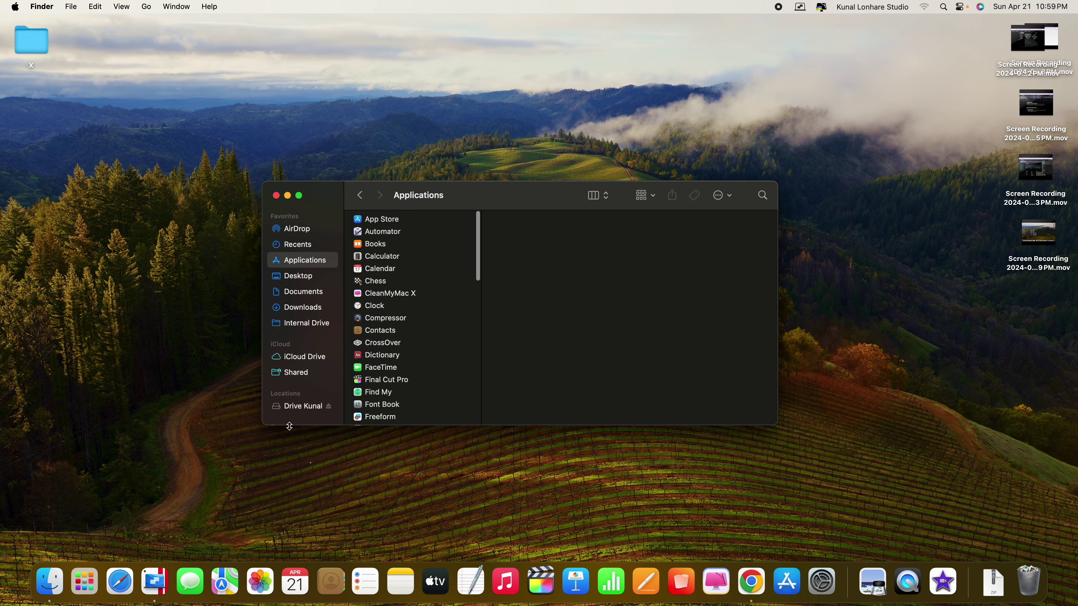
pyautogui.click(378, 343)
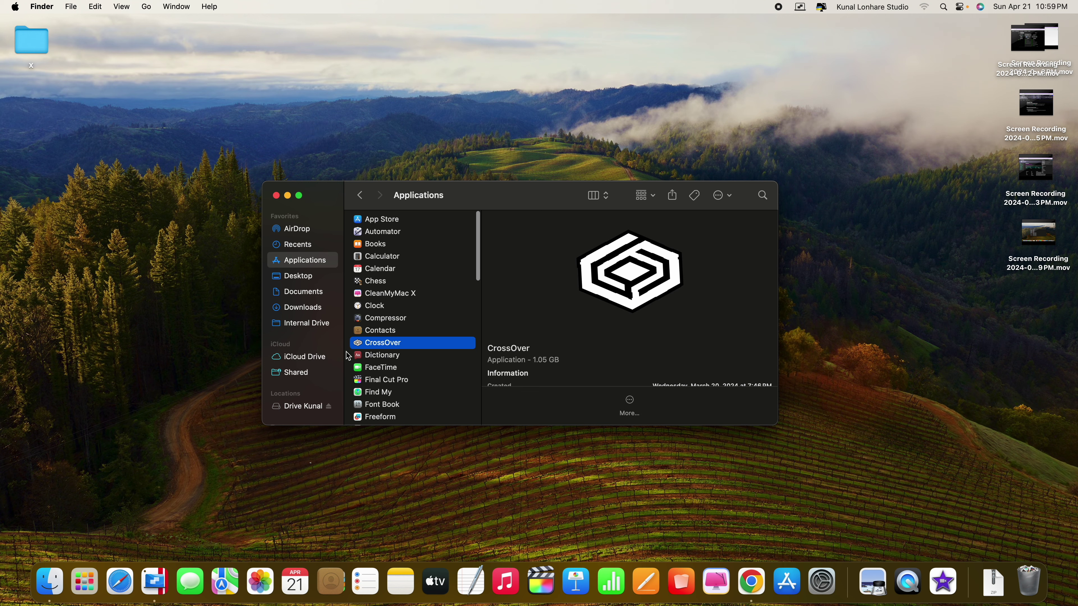
# Check Launchpad for CrossOver, then launch it from Applications
pyautogui.click(96, 581)
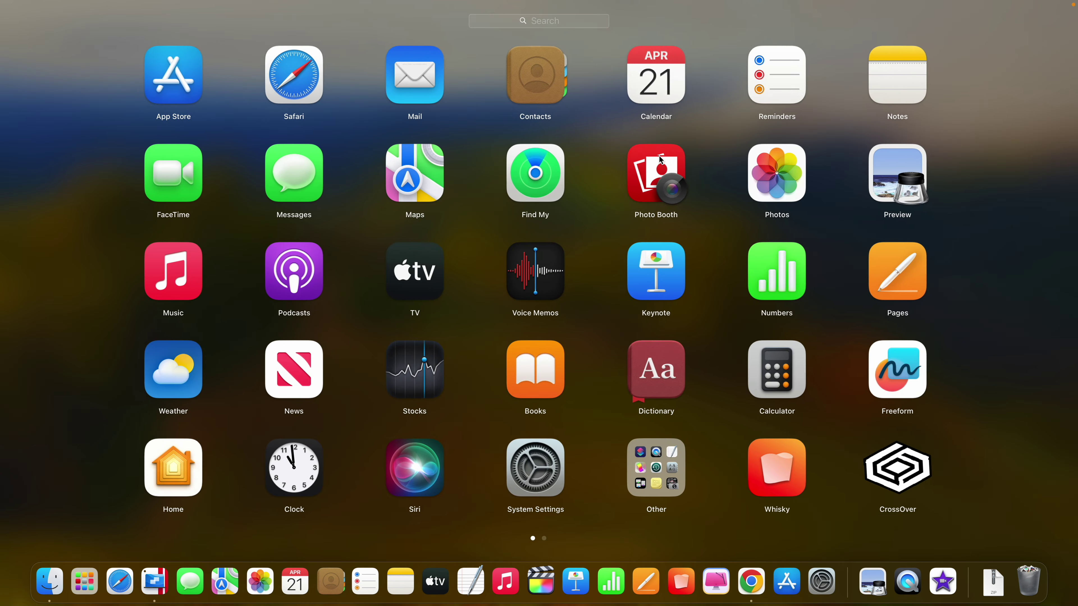
pyautogui.hscroll(5, 661, 160)
pyautogui.hscroll(-5, 637, 163)
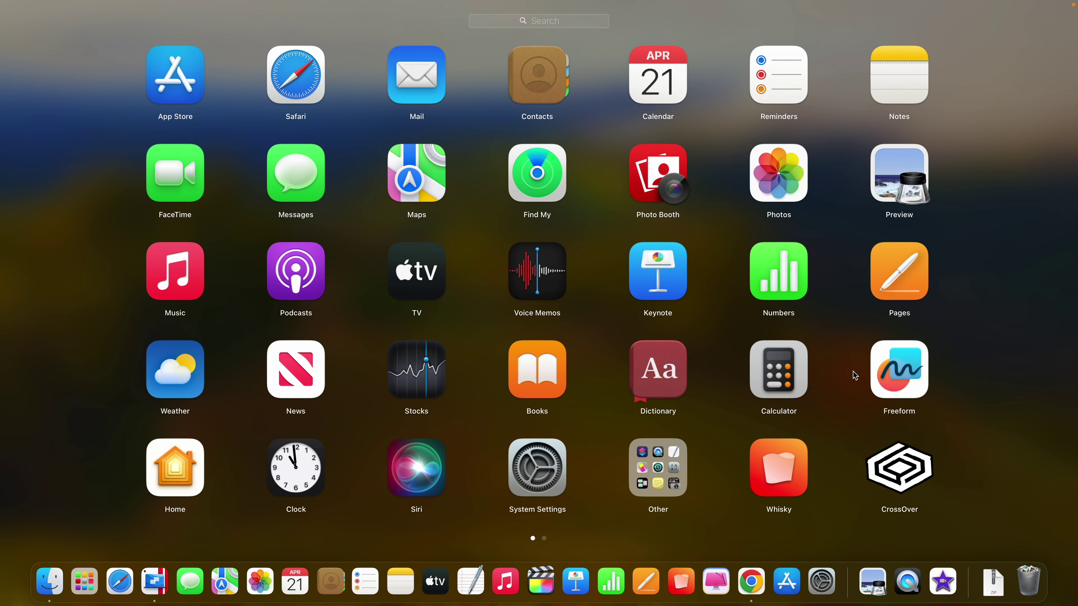
pyautogui.click(847, 445)
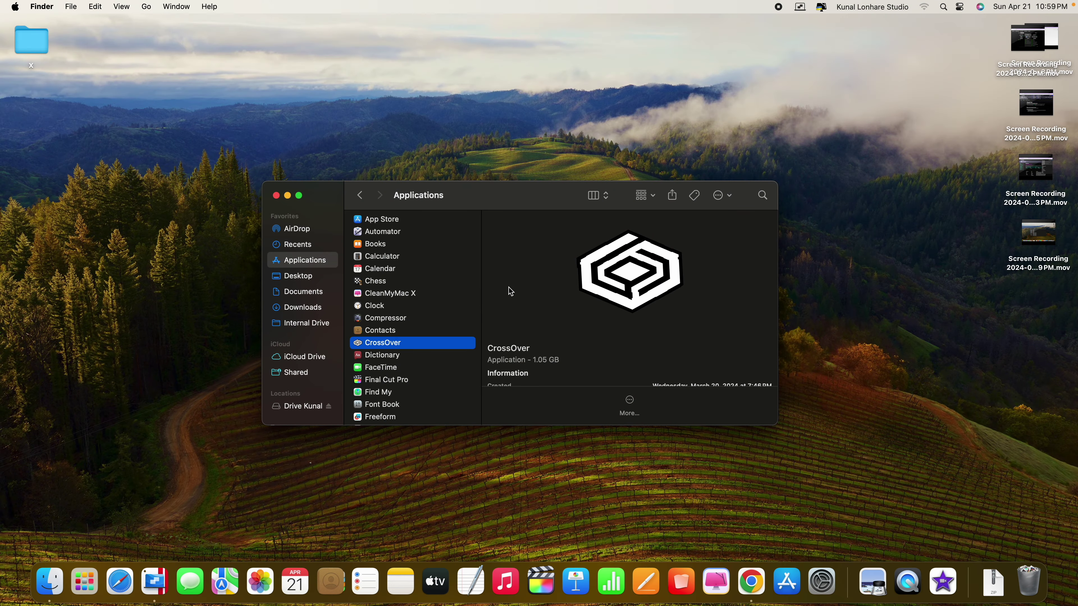
pyautogui.doubleClick(382, 343)
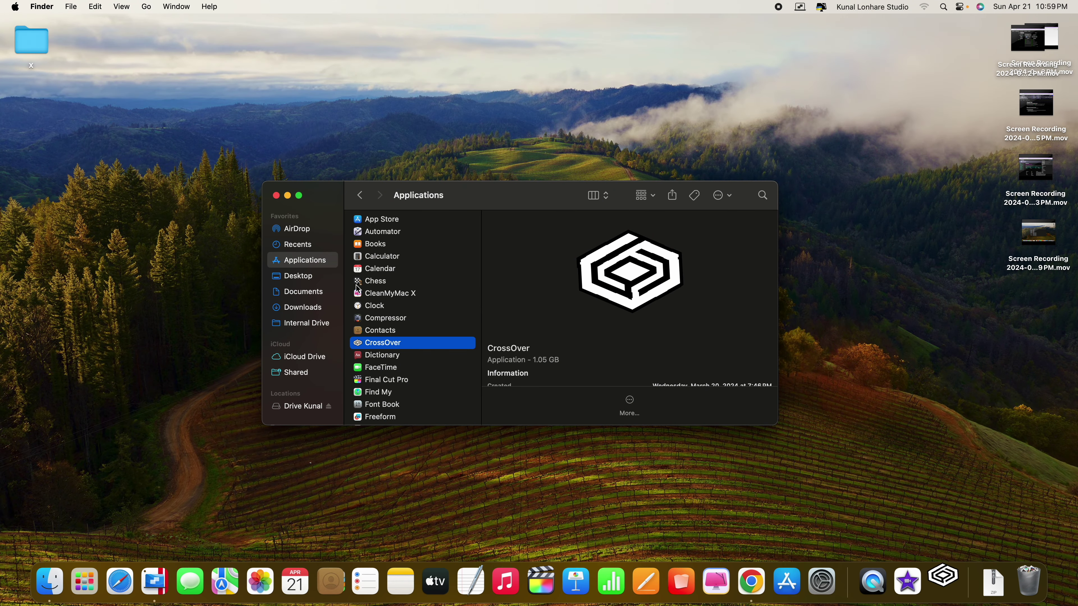
# Close the Finder window and confirm opening CrossOver despite the Internet-download warning
pyautogui.click(276, 196)
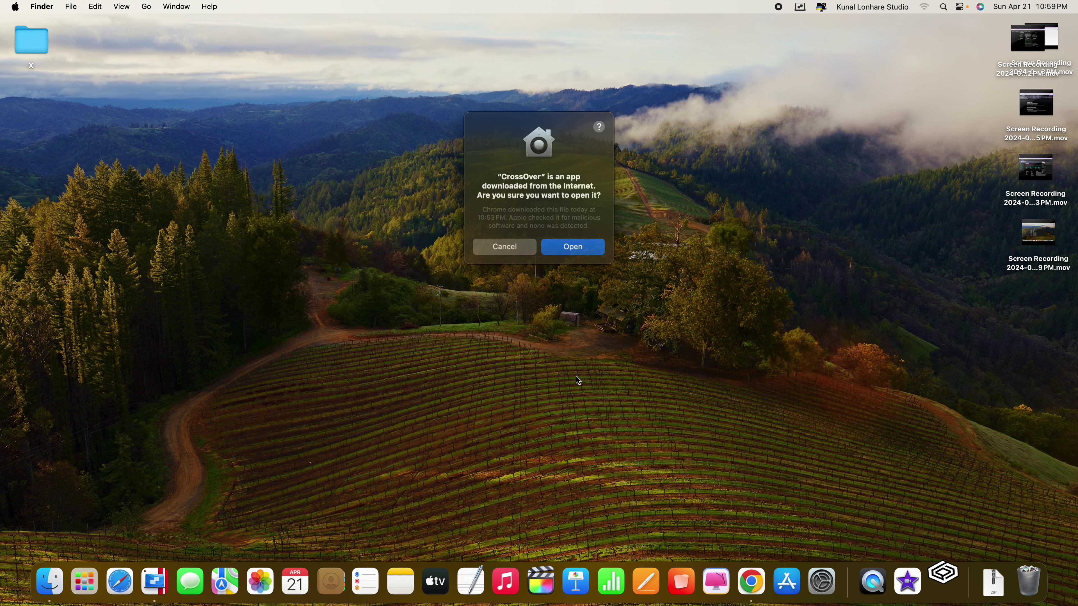
pyautogui.click(566, 244)
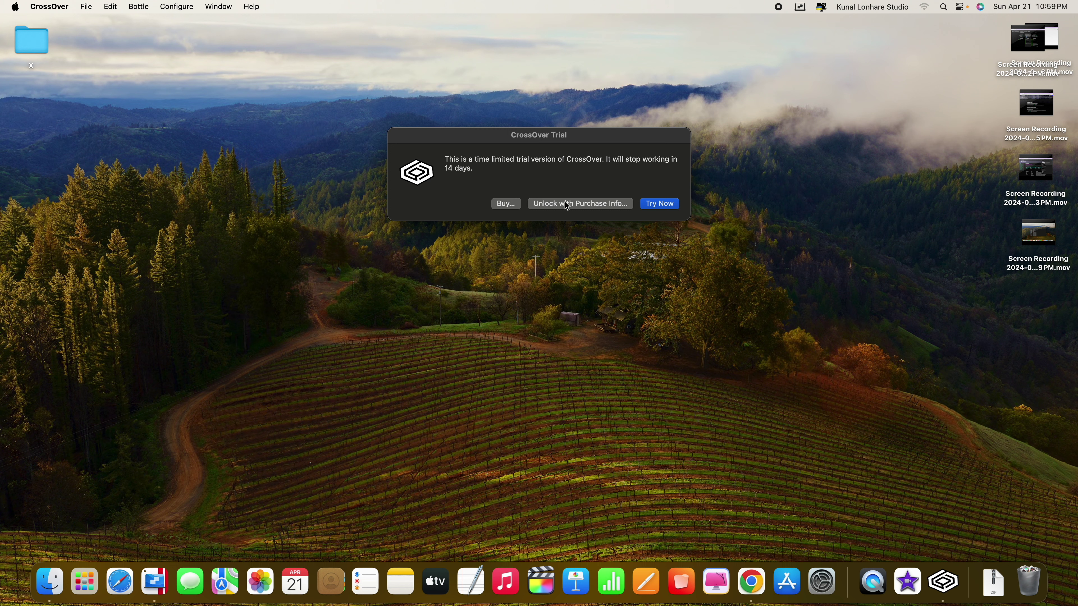
# Open the Unlock with Purchase Info form, then switch to the browser's My Downloads page
pyautogui.click(578, 206)
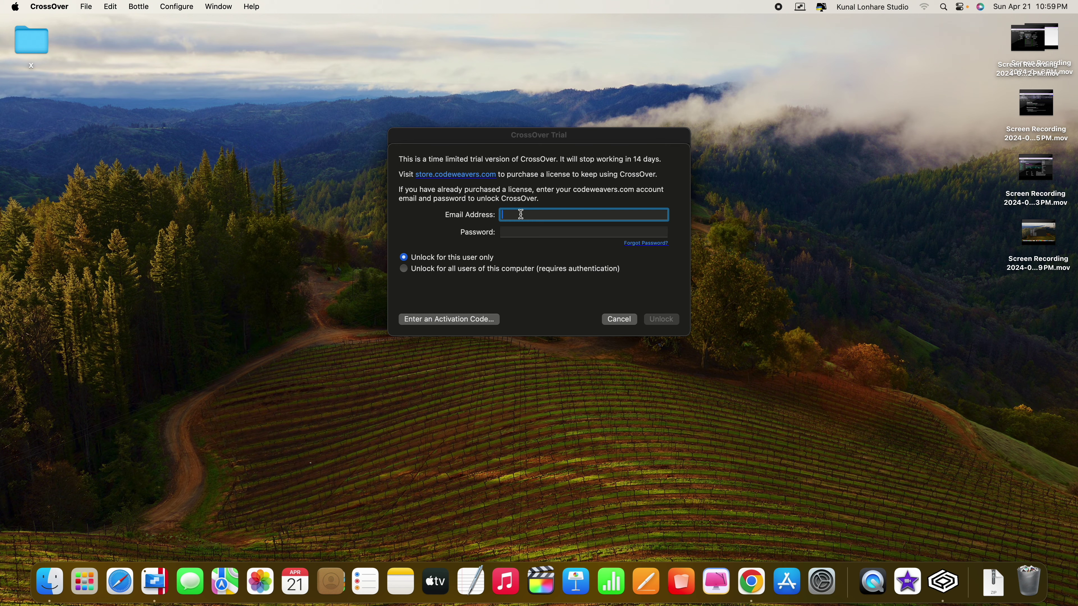
pyautogui.click(518, 230)
pyautogui.click(517, 212)
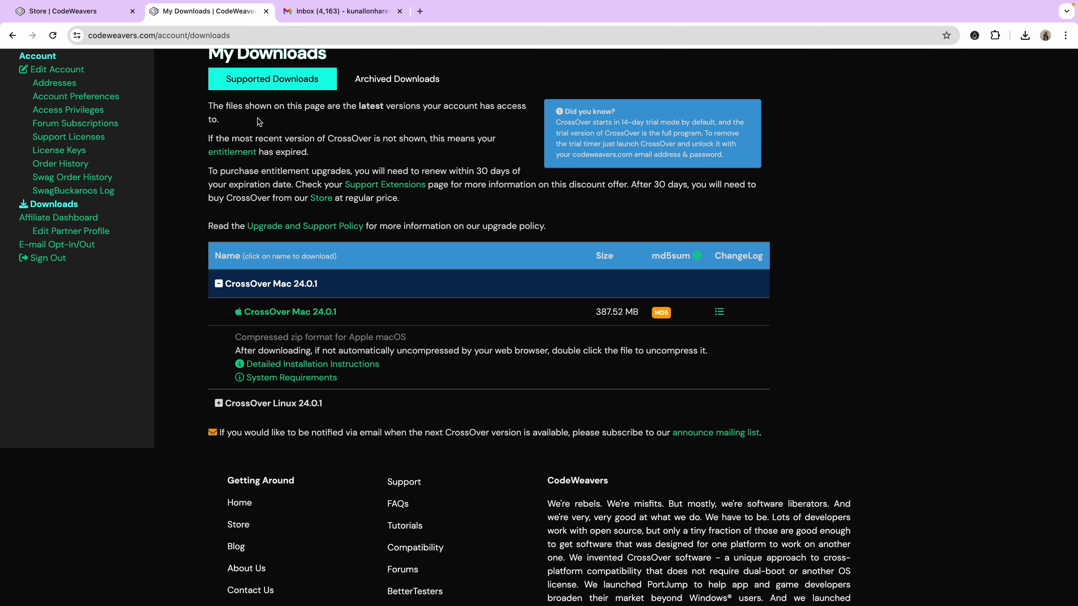
pyautogui.hotkey('ctrl', 'Left')
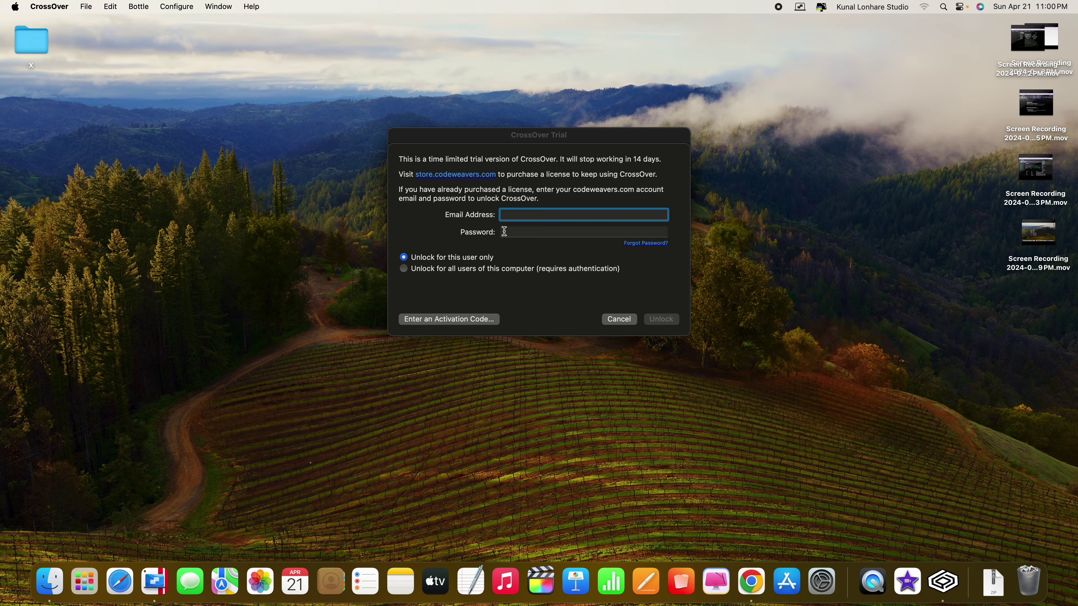
pyautogui.hotkey('ctrl', 'Right')
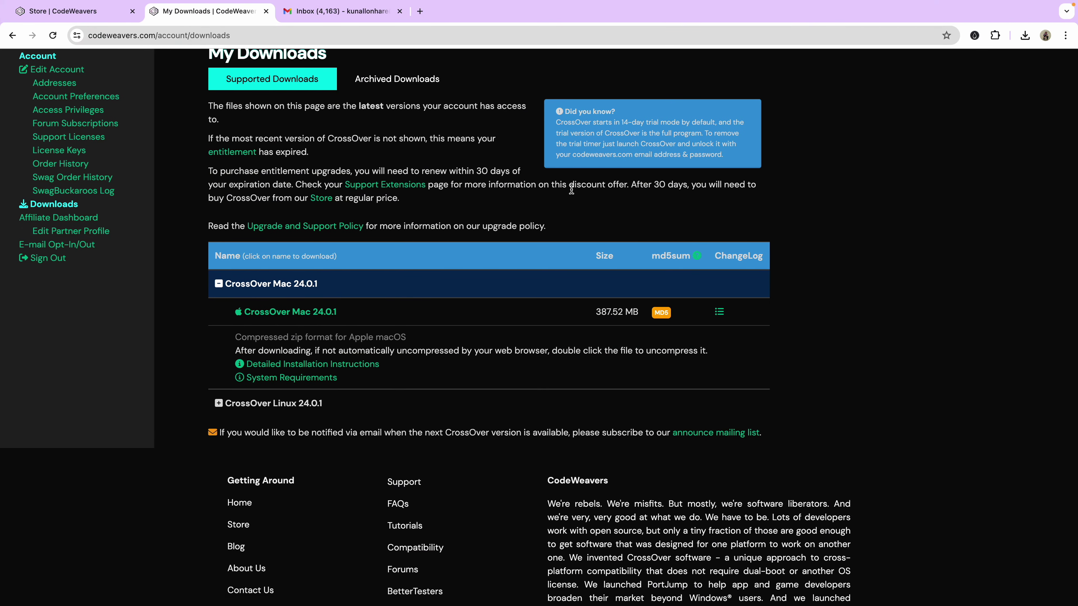
# Check the account menu in the CodeWeavers Store header, then go back to CrossOver's unlock form
pyautogui.scroll(-1, 571, 189)
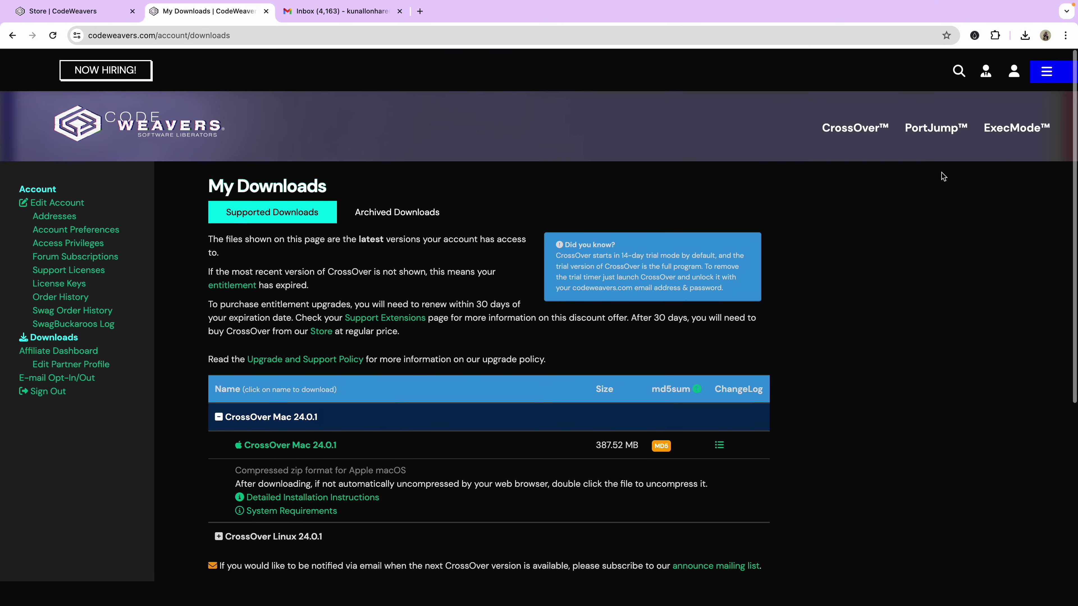
pyautogui.click(1019, 79)
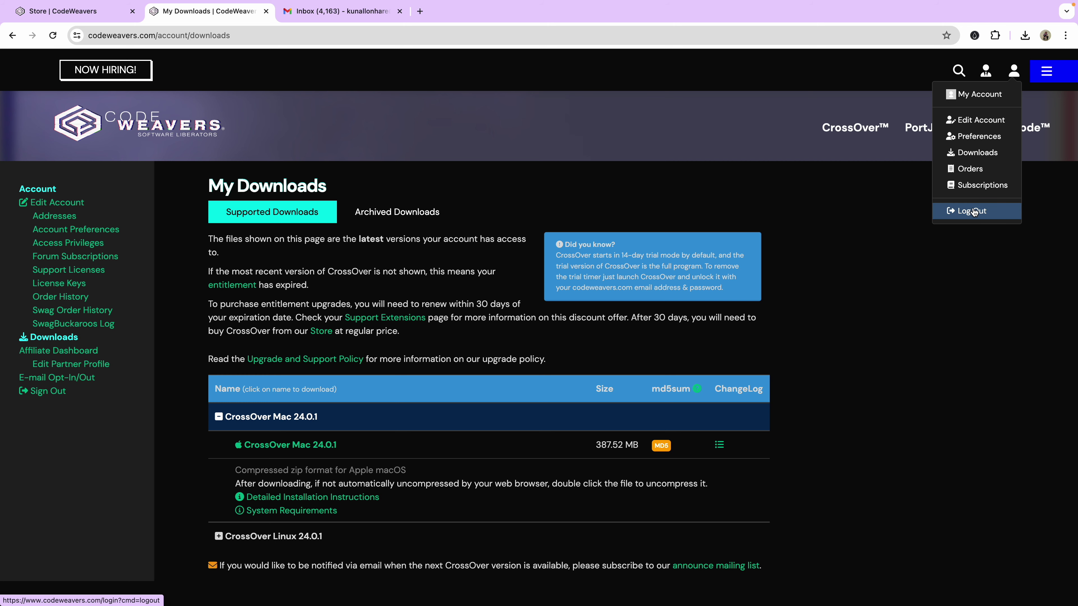
pyautogui.hotkey('ctrl', 'Left')
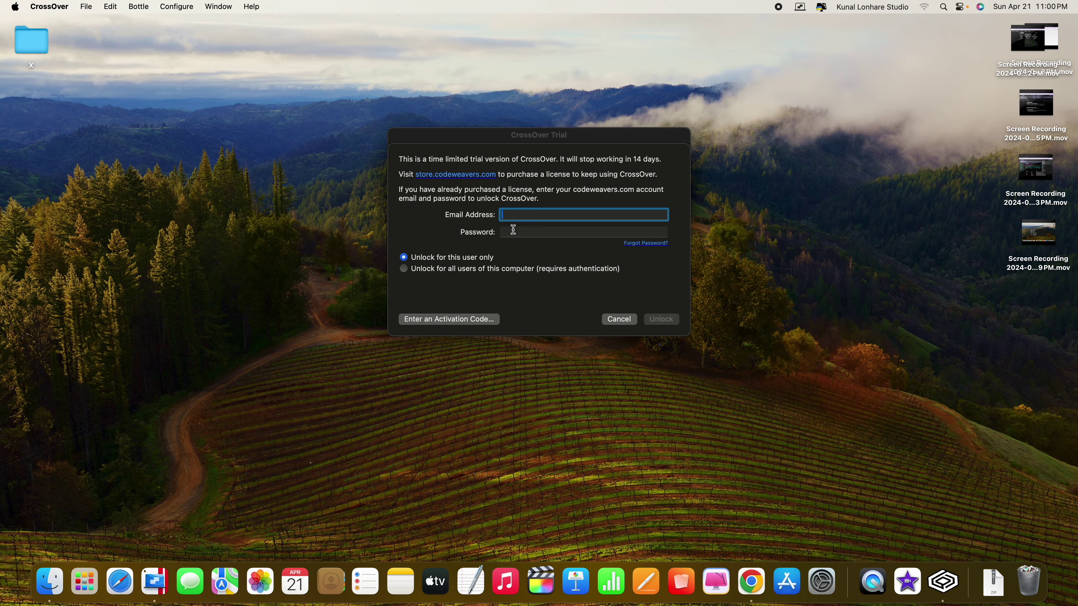
# Unlock CrossOver with the CodeWeavers account and acknowledge the Finished unlocking alert
pyautogui.hotkey('ctrl', 'Right')
pyautogui.hotkey('ctrl', 'Left')
pyautogui.hotkey('ctrl', 'Right')
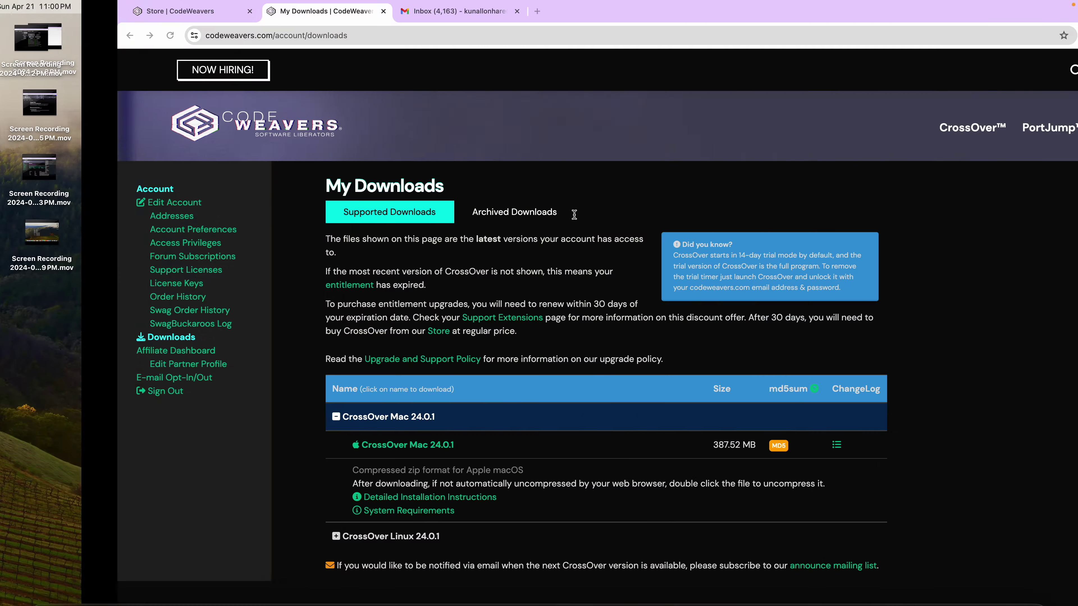
pyautogui.hotkey('ctrl', 'Left')
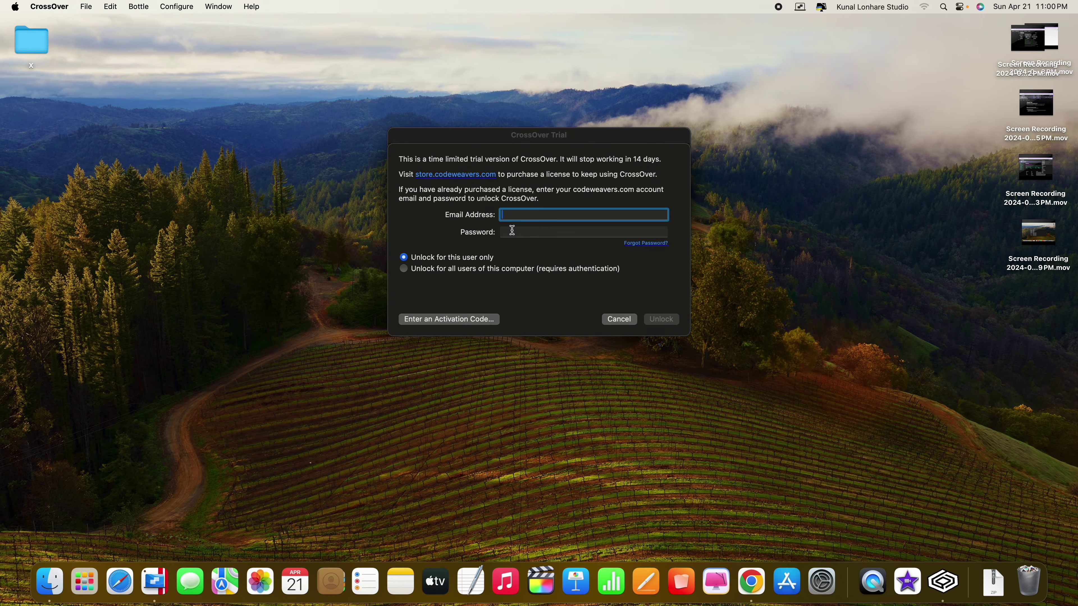
pyautogui.hotkey('ctrl', 'Right')
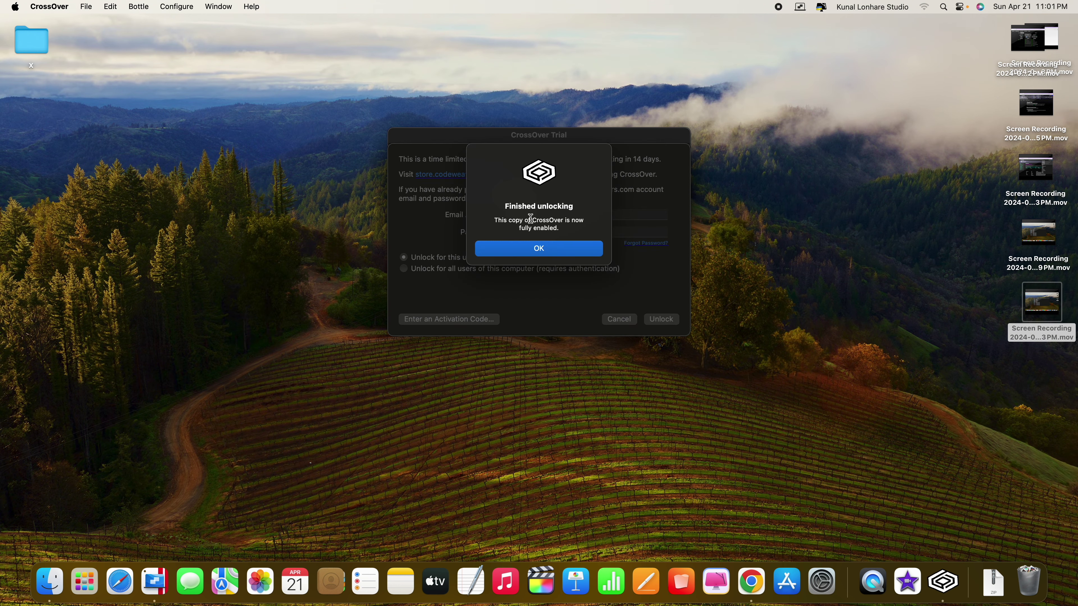
pyautogui.click(538, 248)
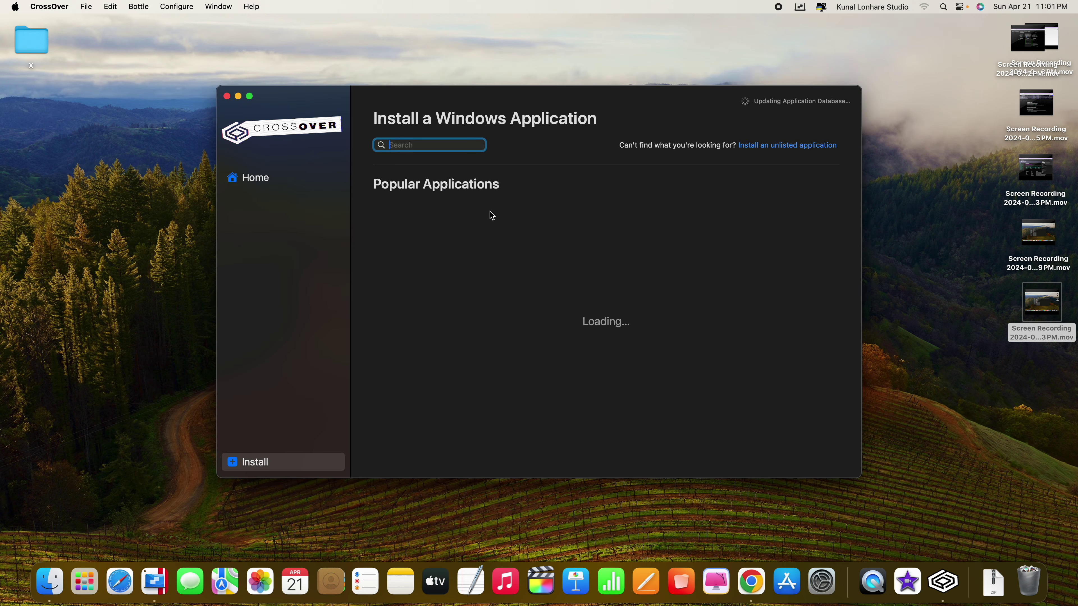